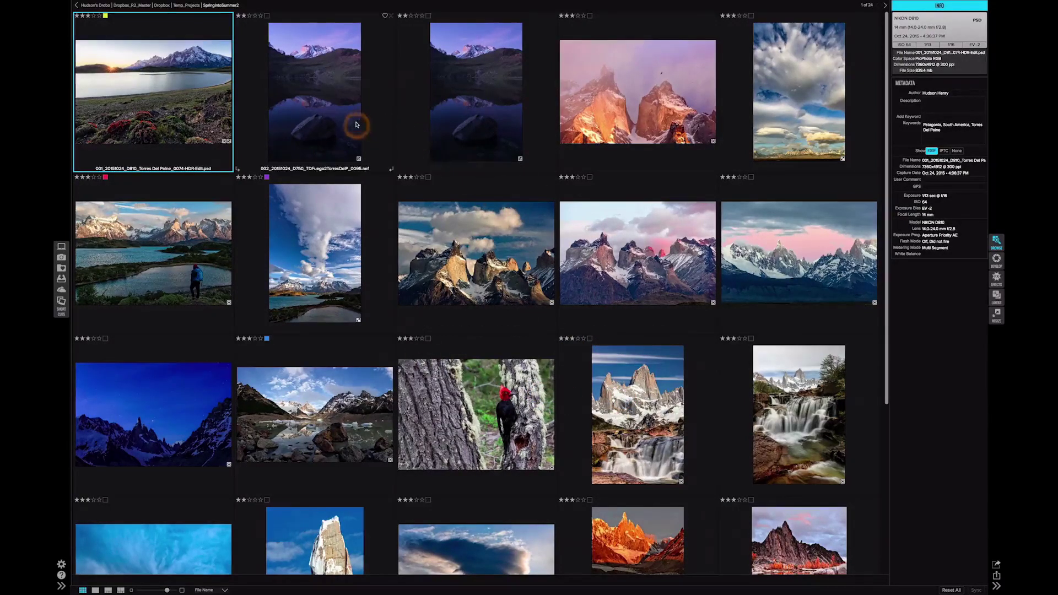
- Compare the two dark lake-and-rock thumbnails by flipping between them
click(367, 102)
click(474, 96)
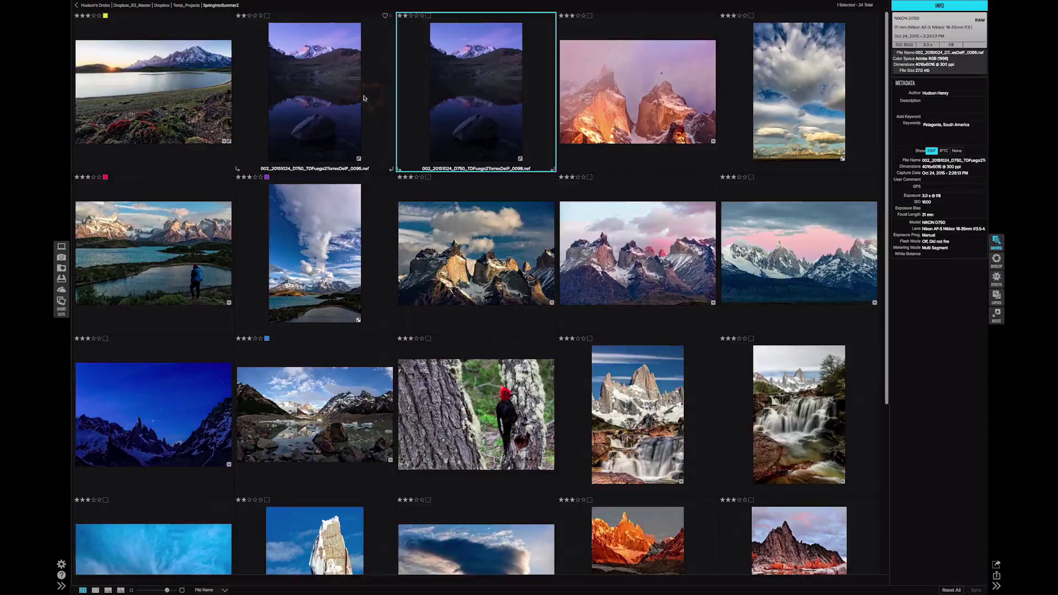
click(359, 98)
click(448, 99)
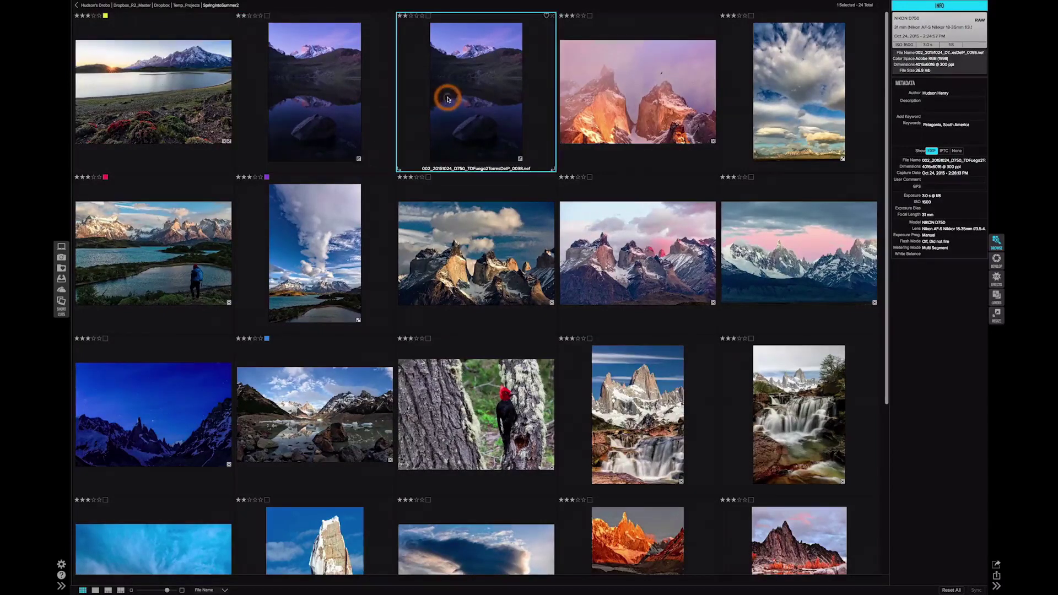
click(356, 99)
click(450, 107)
click(314, 107)
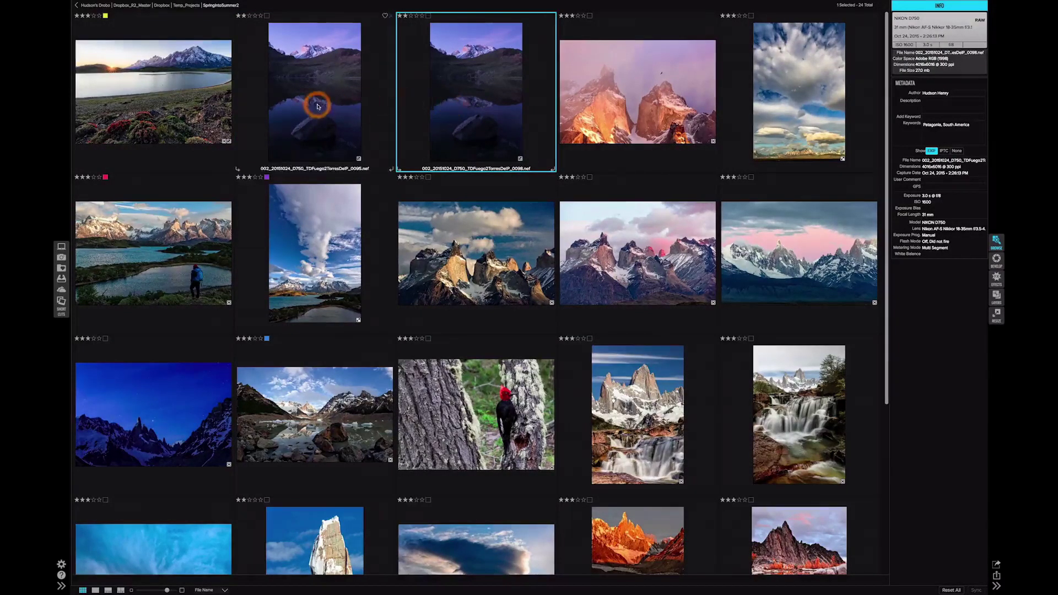
- Check the other thumbnails, then leave the 0095 lake frame selected with its metadata shown
click(325, 113)
click(193, 101)
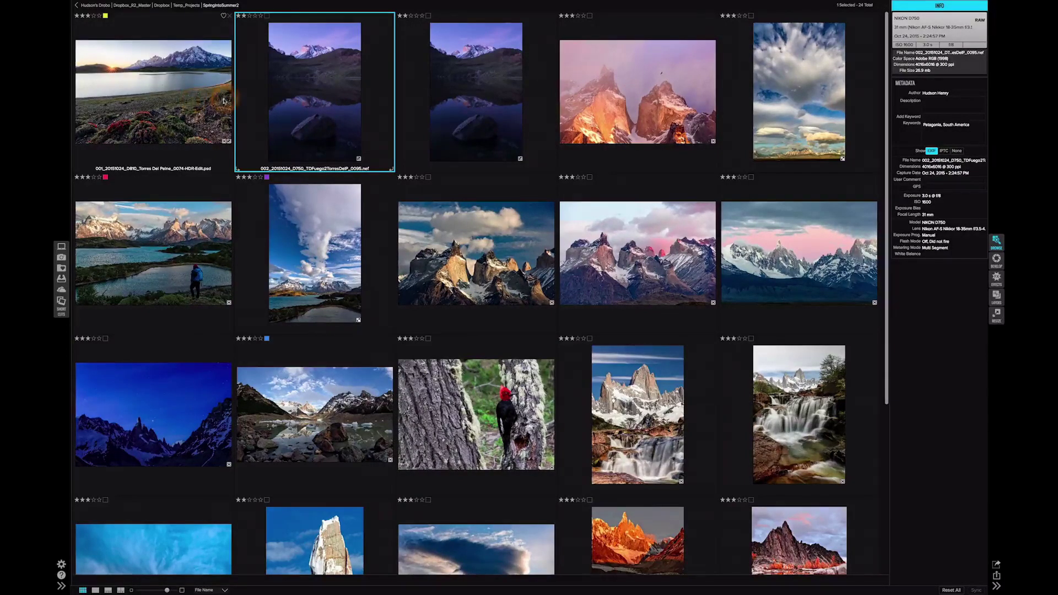
click(192, 103)
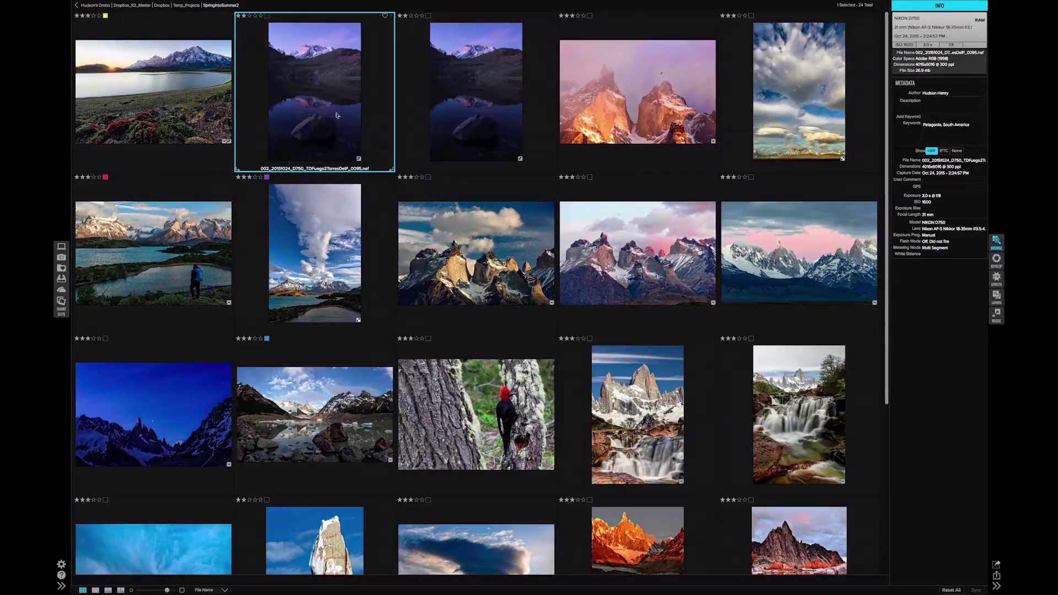
click(452, 117)
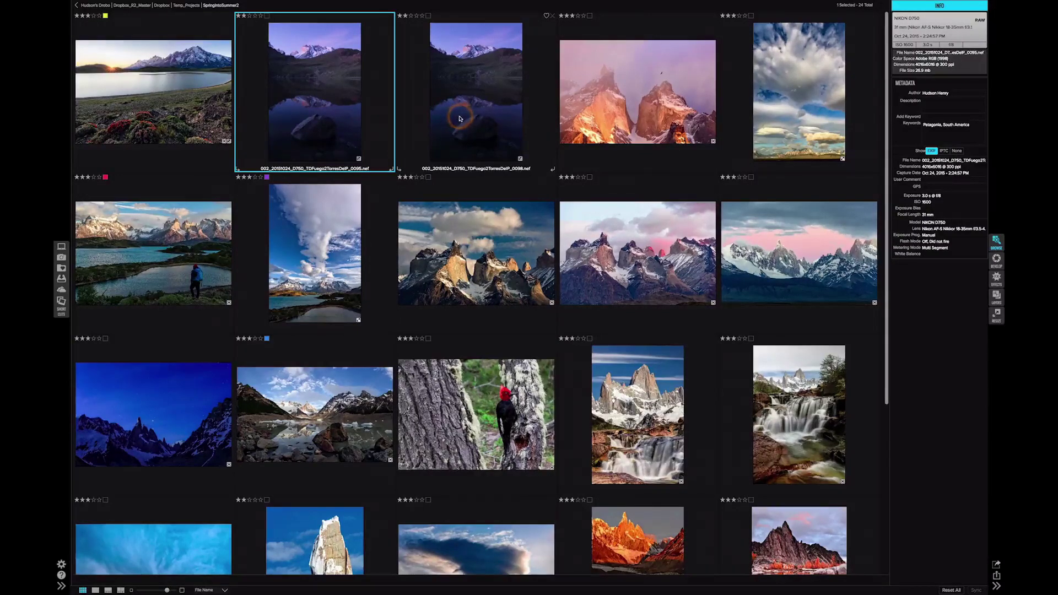
click(184, 95)
click(313, 94)
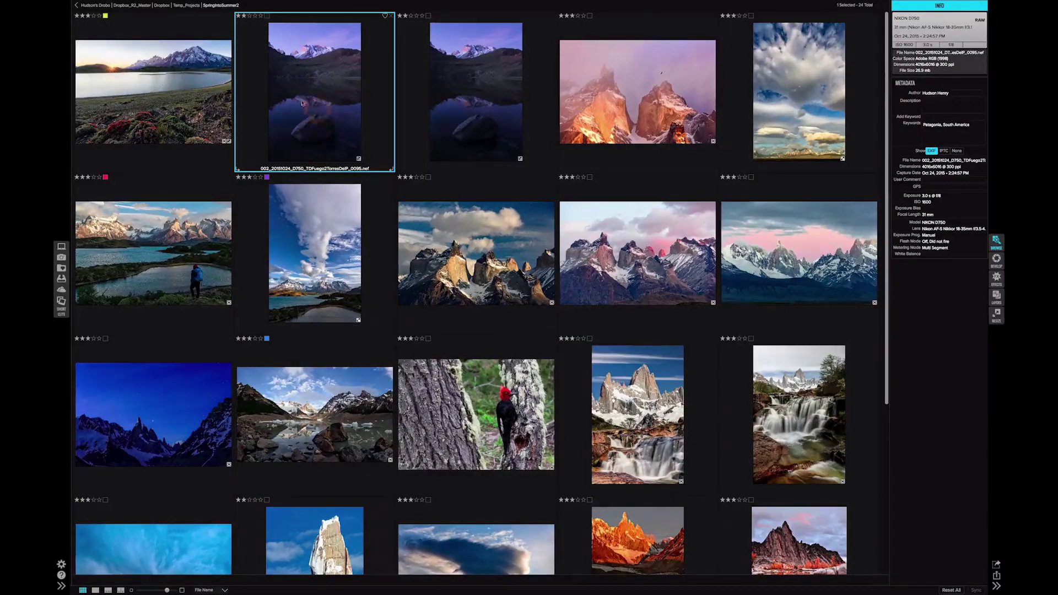
- Open the dark lake photo in Detail view, check the peaks' focus at 100%, then return to Fit
double_click(341, 124)
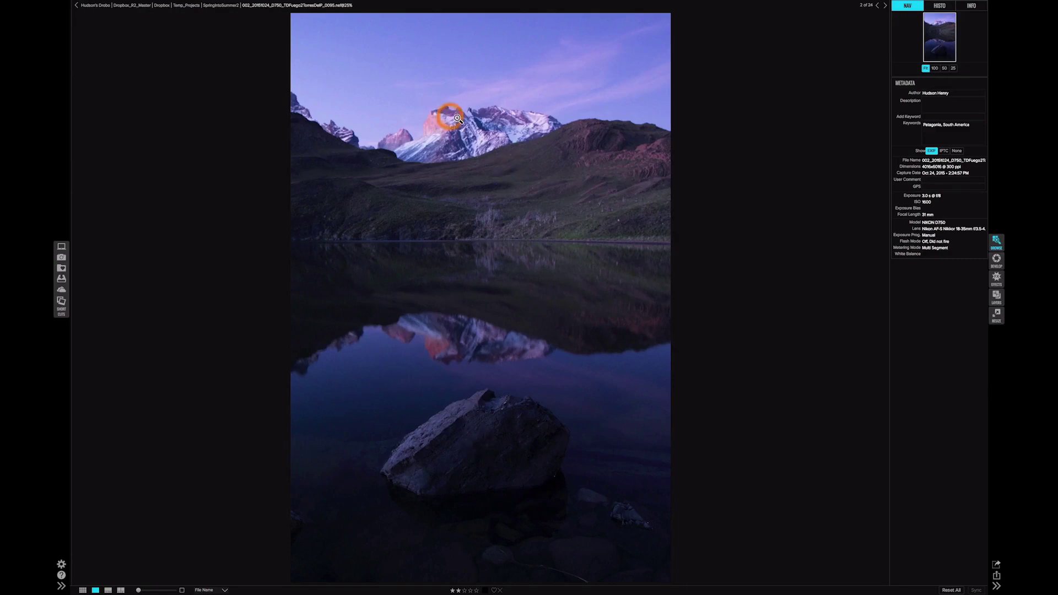
click(440, 113)
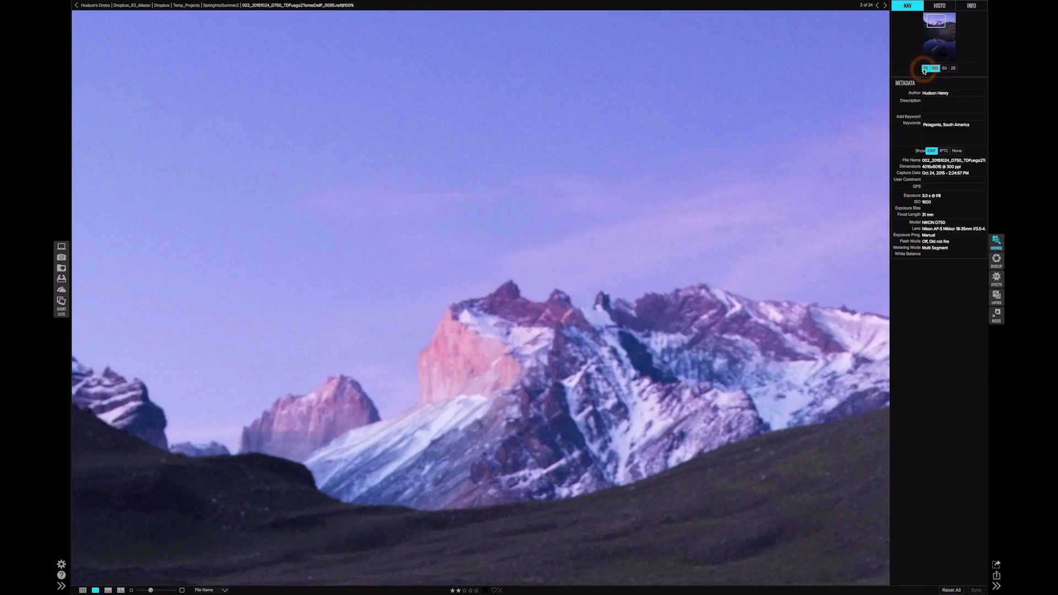
click(926, 68)
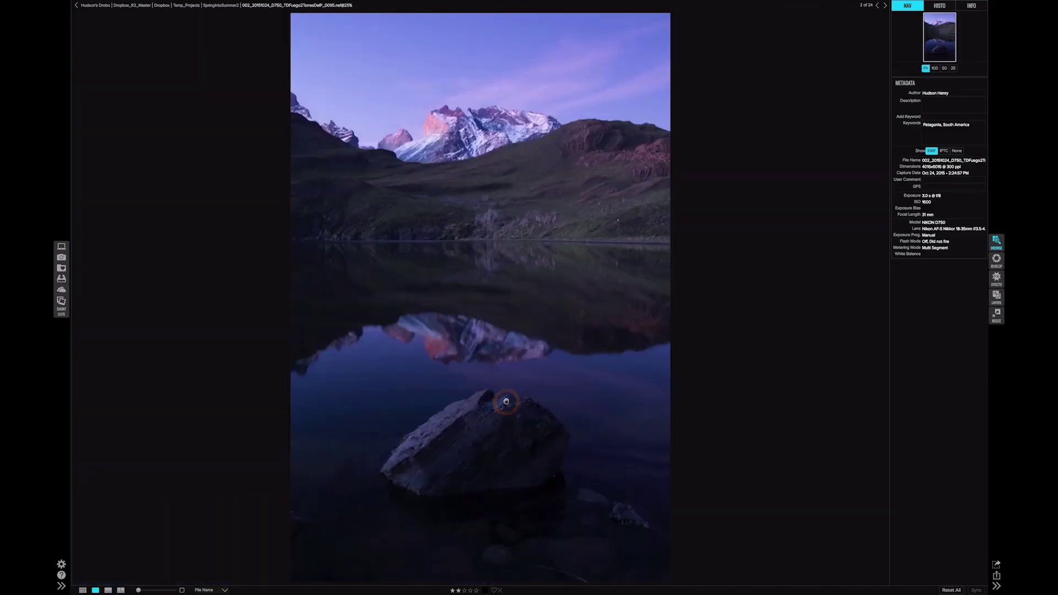
click(765, 206)
- Show the photo's camera and file info and switch to filmstrip view
click(971, 6)
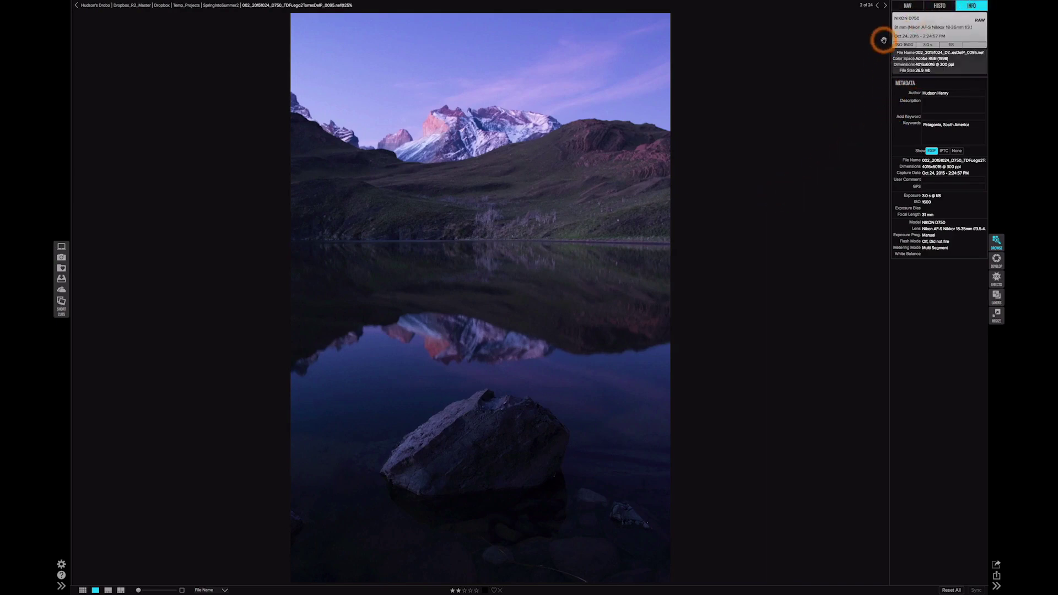
click(909, 47)
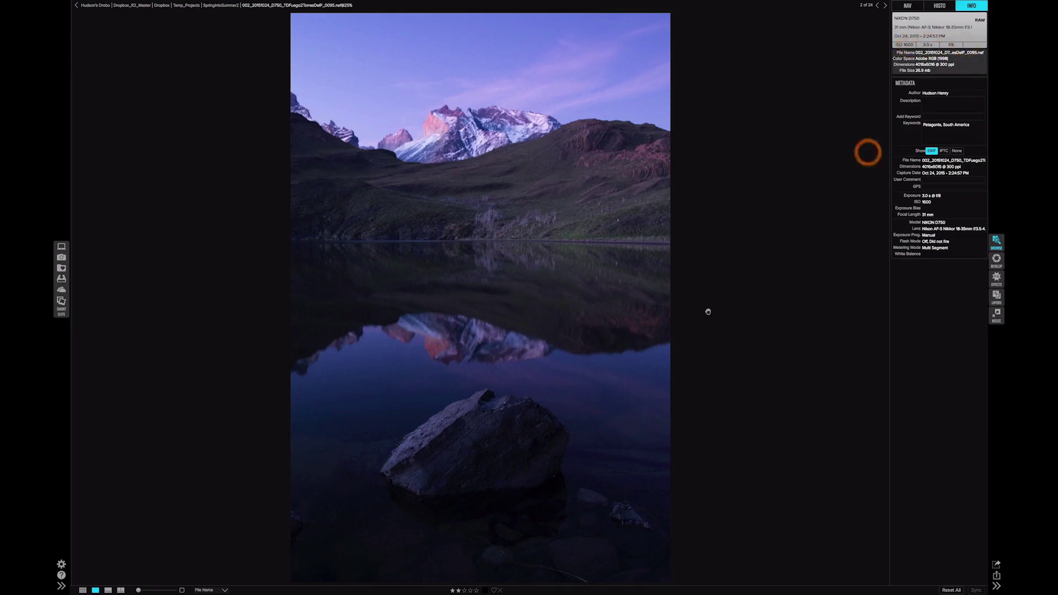
click(109, 591)
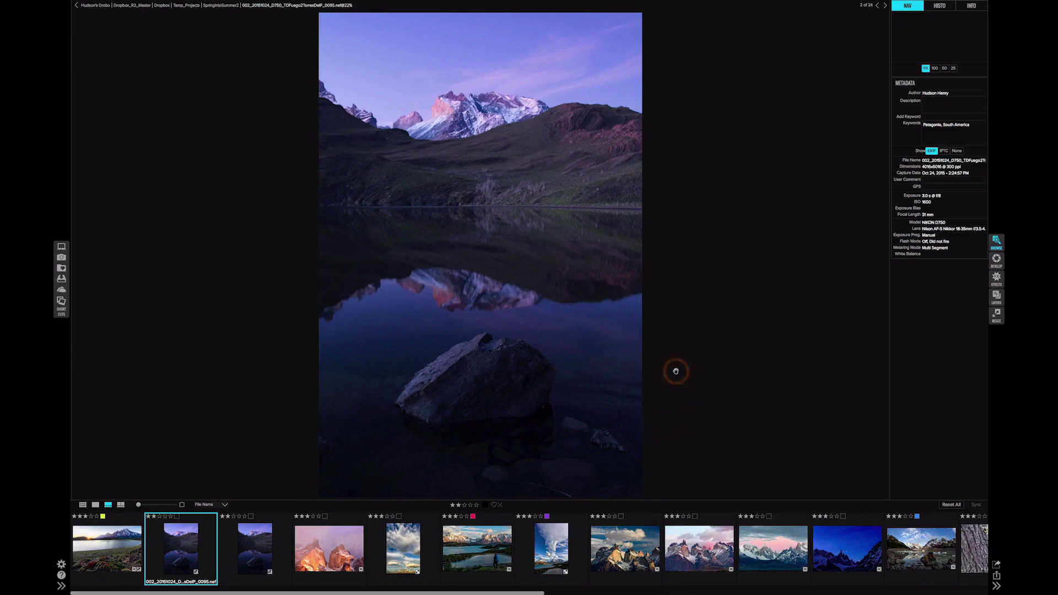
- Display the 0098 frame and inspect it at 100%, panning from the peaks down to the rock
click(696, 368)
drag(676, 372, 635, 320)
click(255, 543)
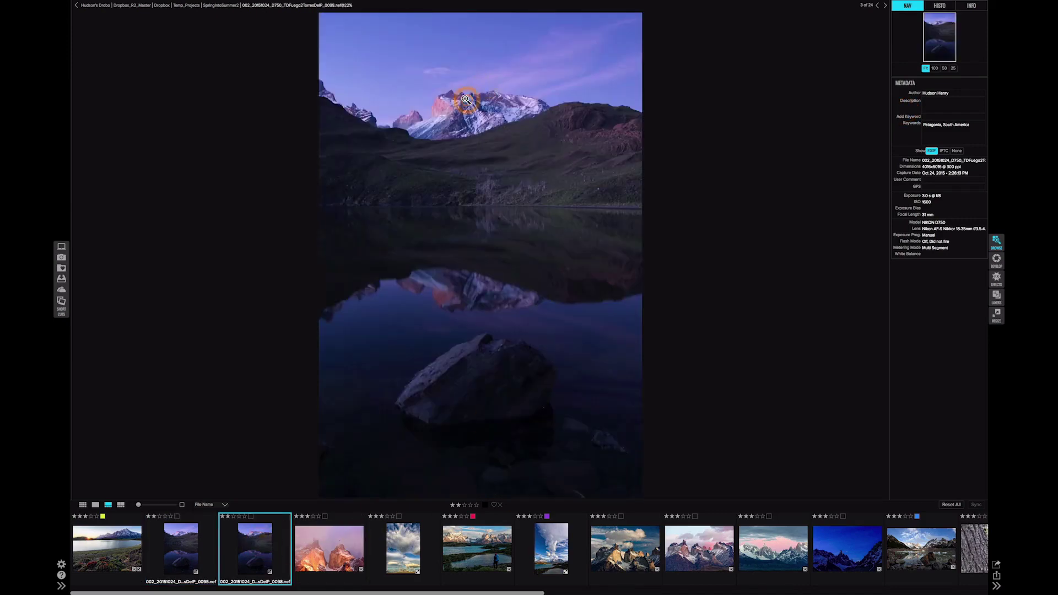
click(755, 134)
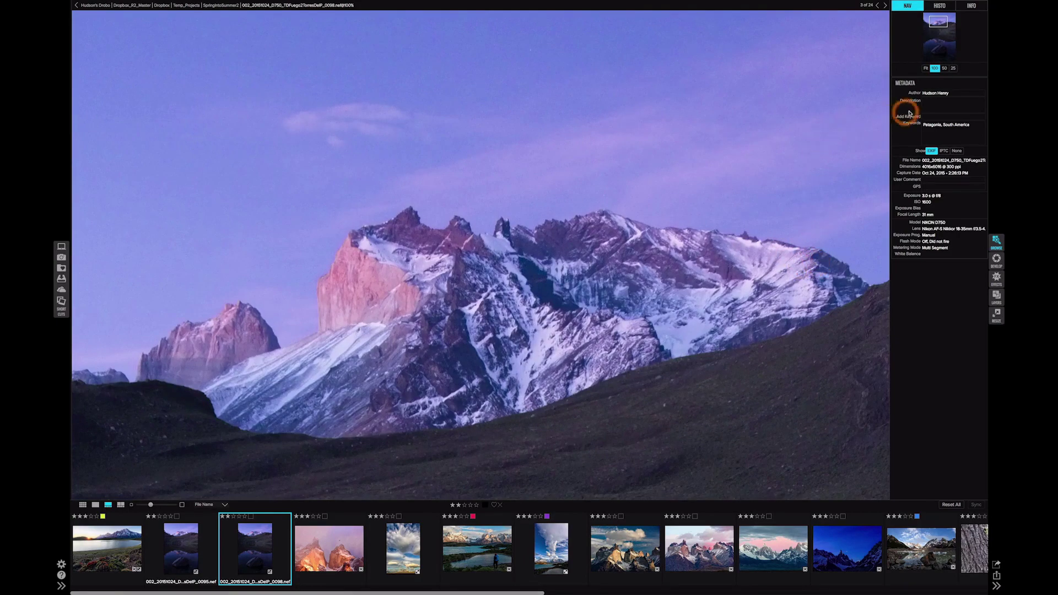
drag(615, 443, 508, 189)
drag(496, 338, 443, 146)
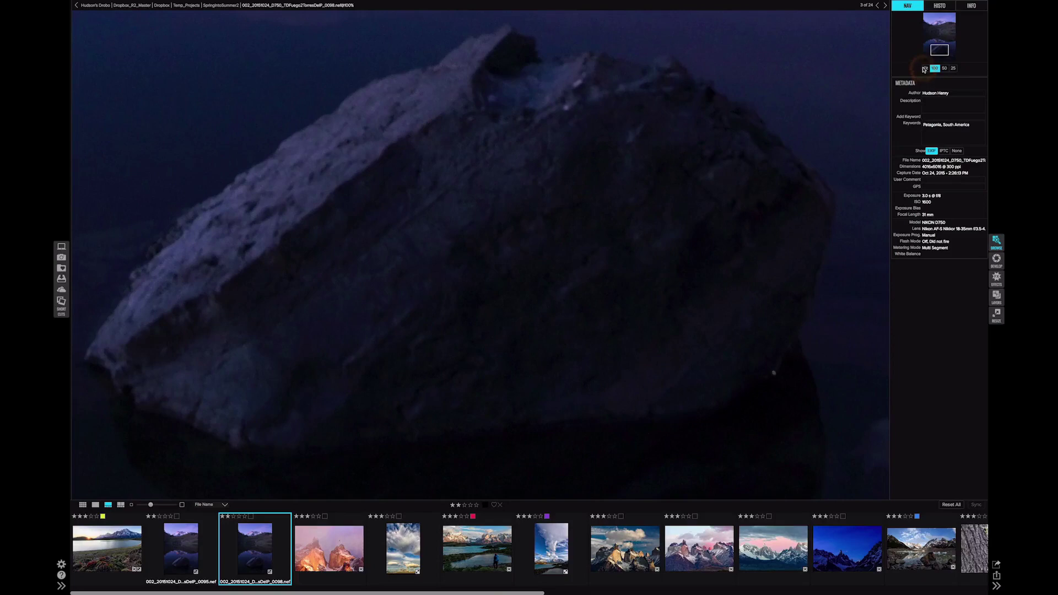
- Return to Fit, show the INFO panel, and reselect the 0095 frame
click(926, 69)
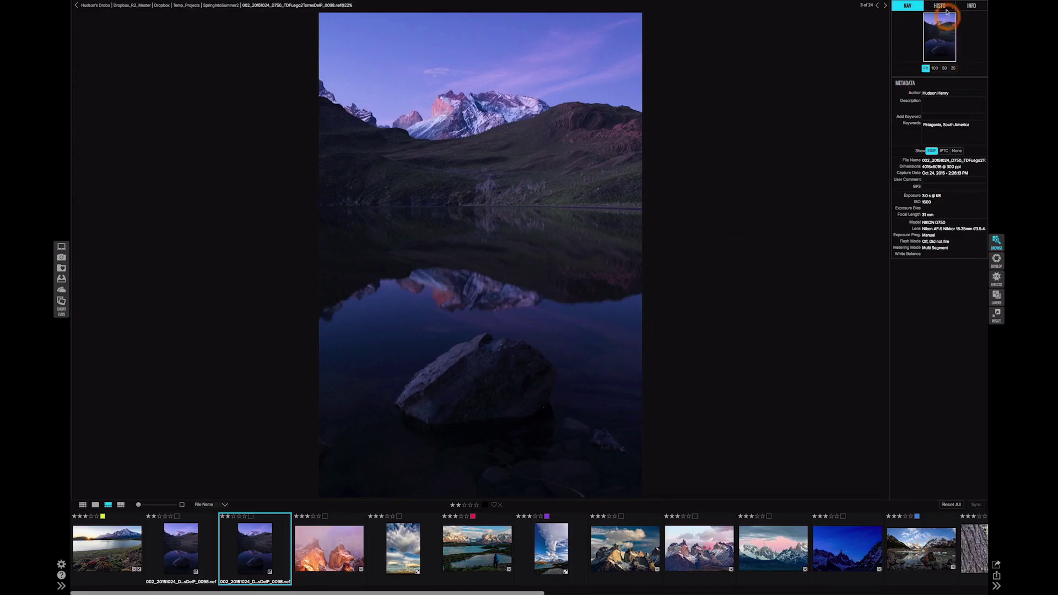
click(970, 8)
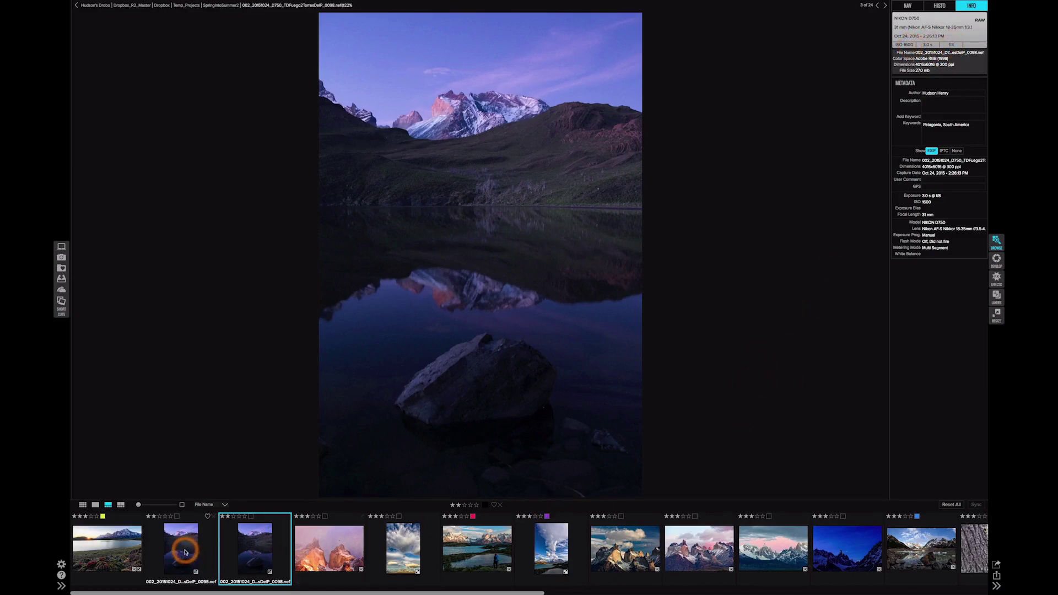
click(199, 558)
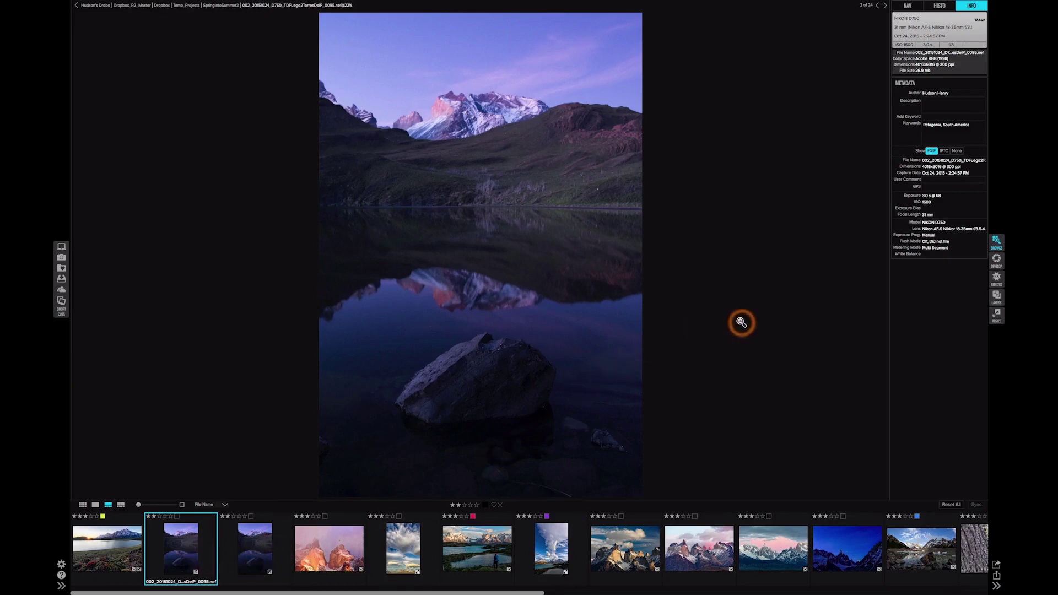
- Open the 0095 photo in Develop with the RGB histogram and clipping warnings showing
click(996, 260)
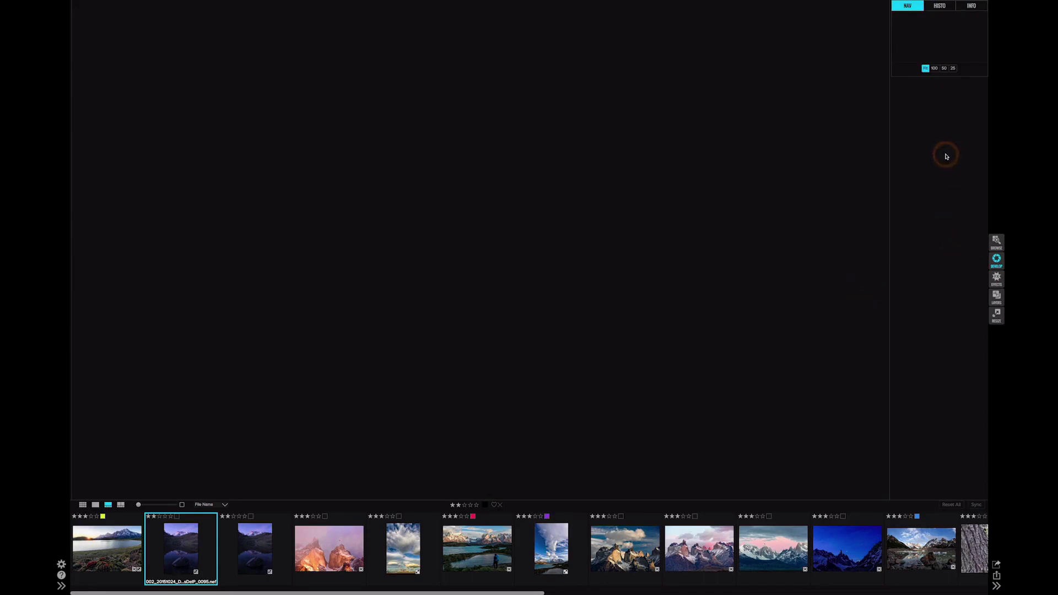
click(946, 156)
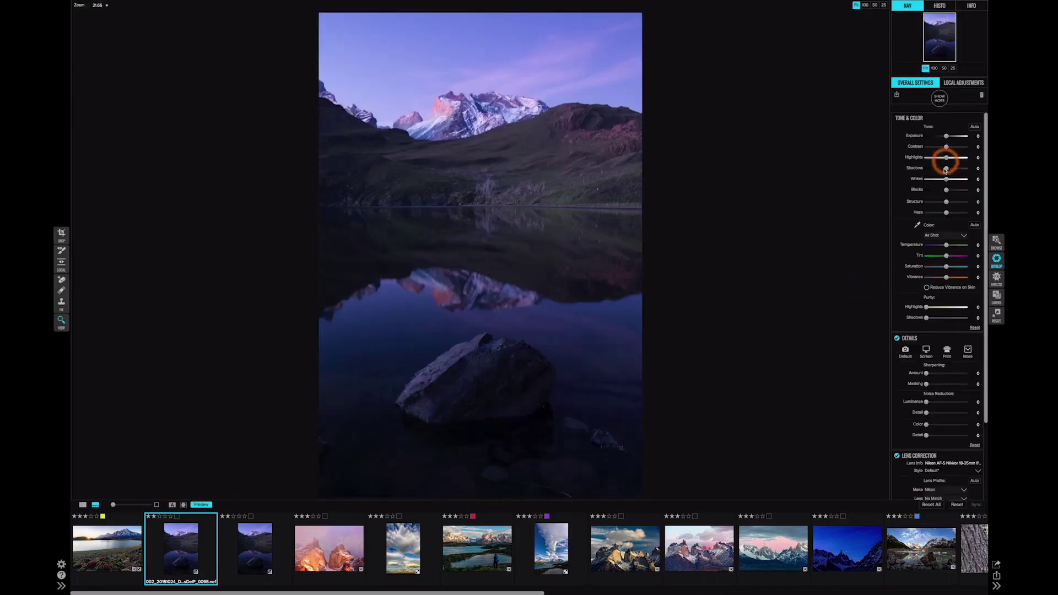
click(947, 136)
click(947, 159)
click(946, 138)
click(946, 5)
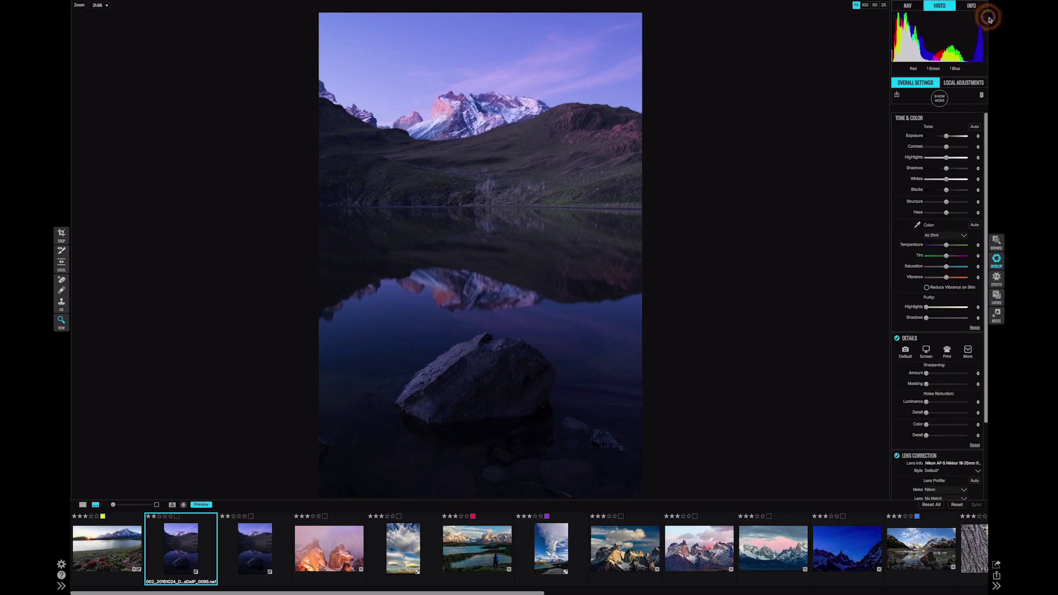
click(989, 19)
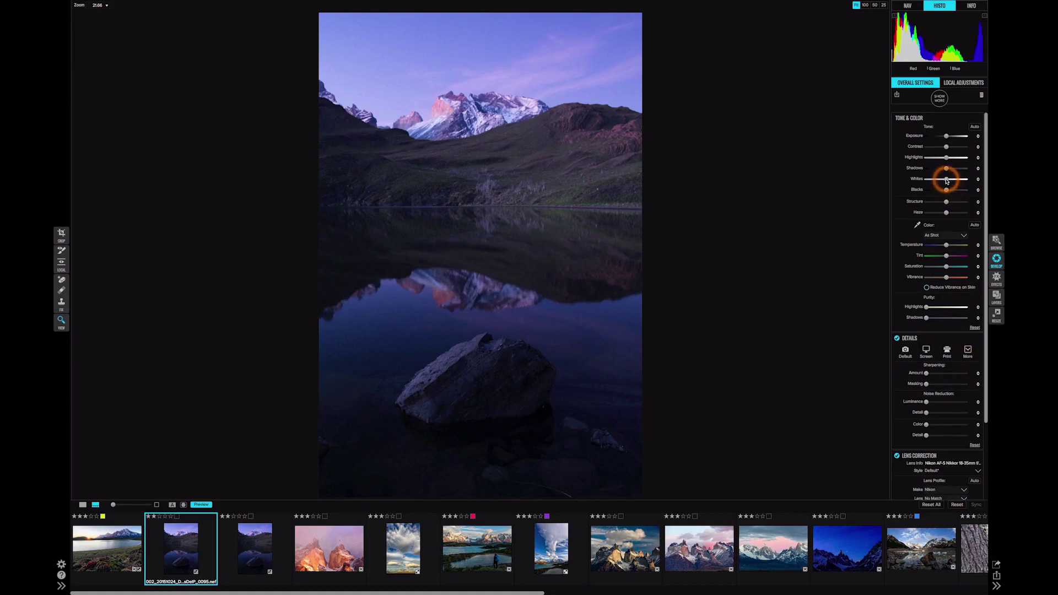
- Raise Whites and lower Blacks to -11
drag(946, 180, 954, 182)
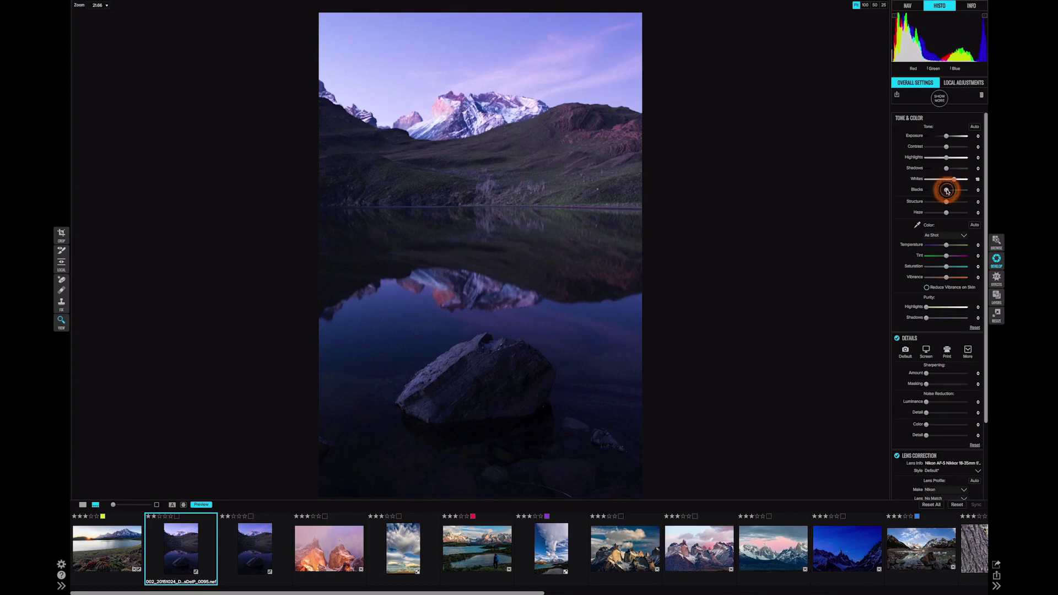
drag(945, 191, 940, 190)
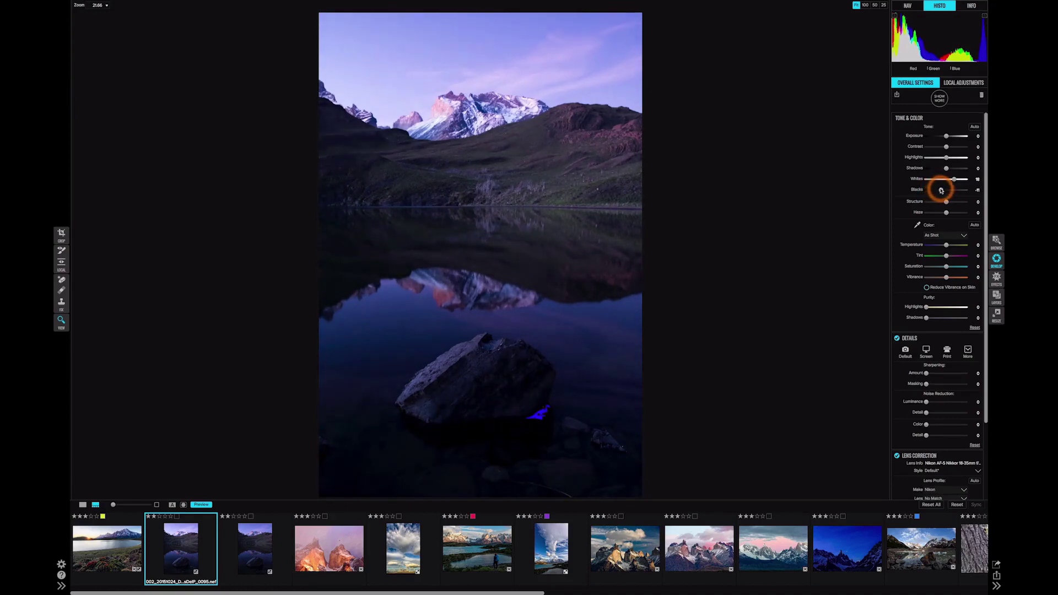
click(942, 191)
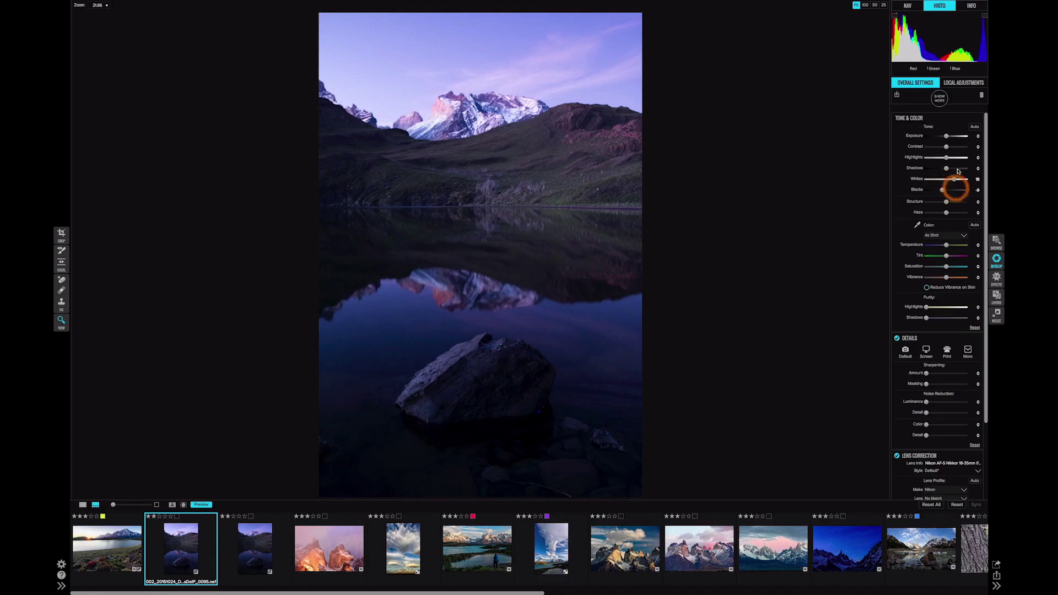
click(895, 60)
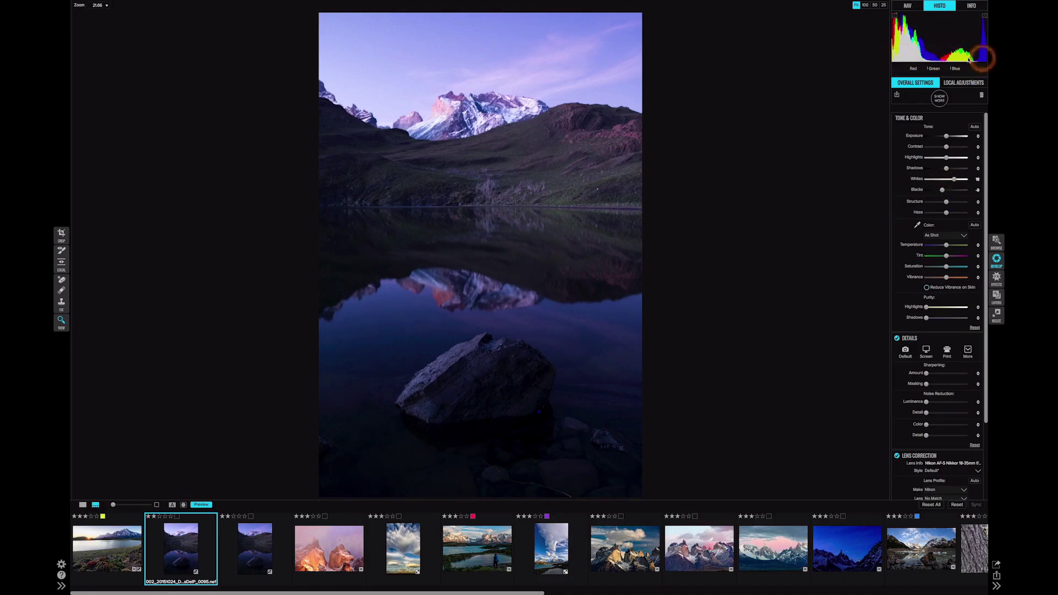
click(837, 211)
click(946, 148)
- Reset Contrast, then lower it to soften the image
double_click(946, 147)
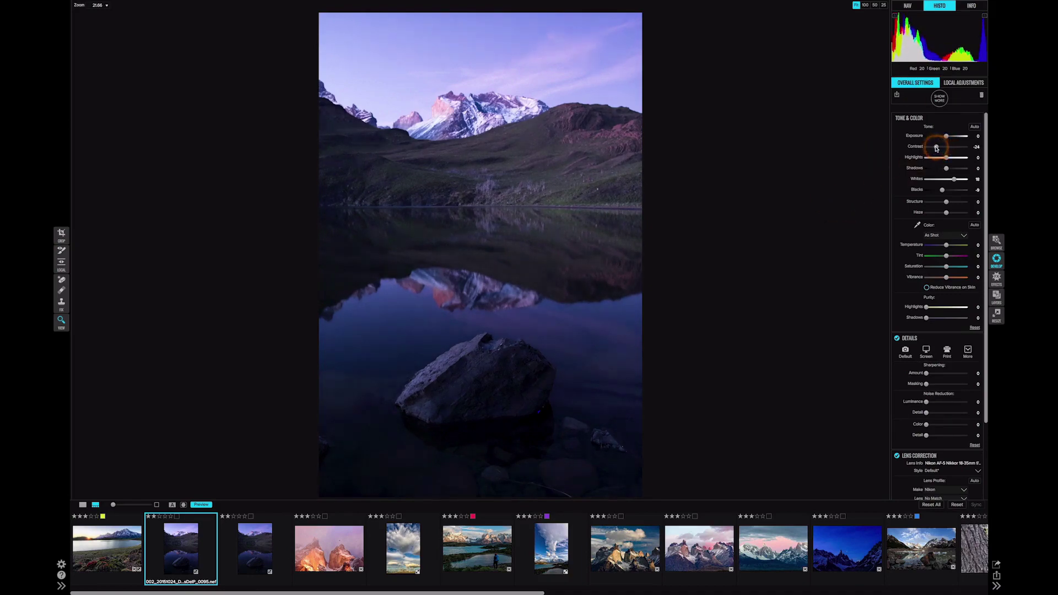
drag(947, 147, 936, 146)
click(936, 146)
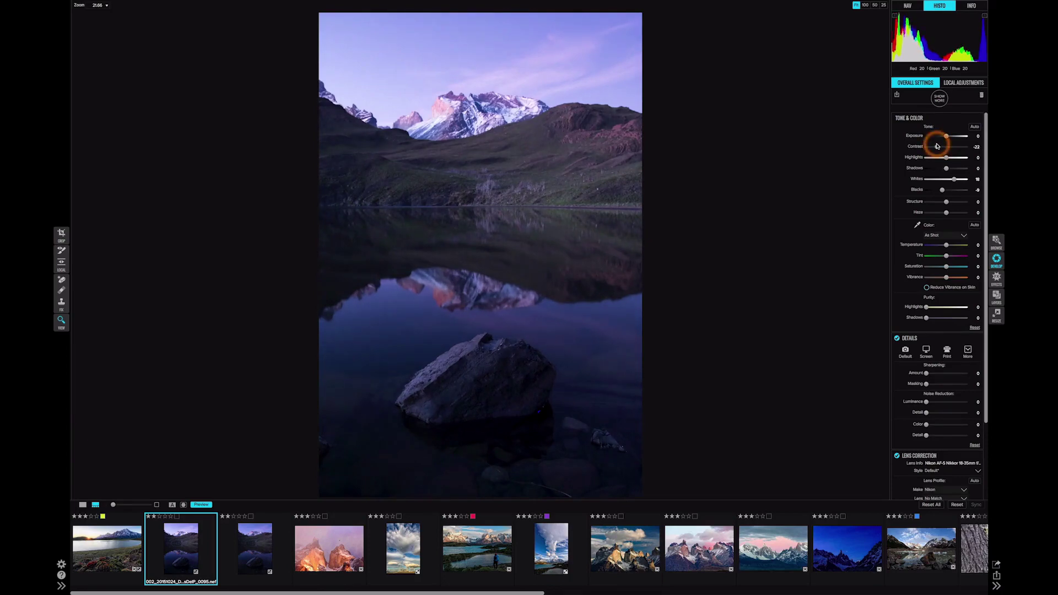
click(948, 159)
click(948, 158)
click(943, 139)
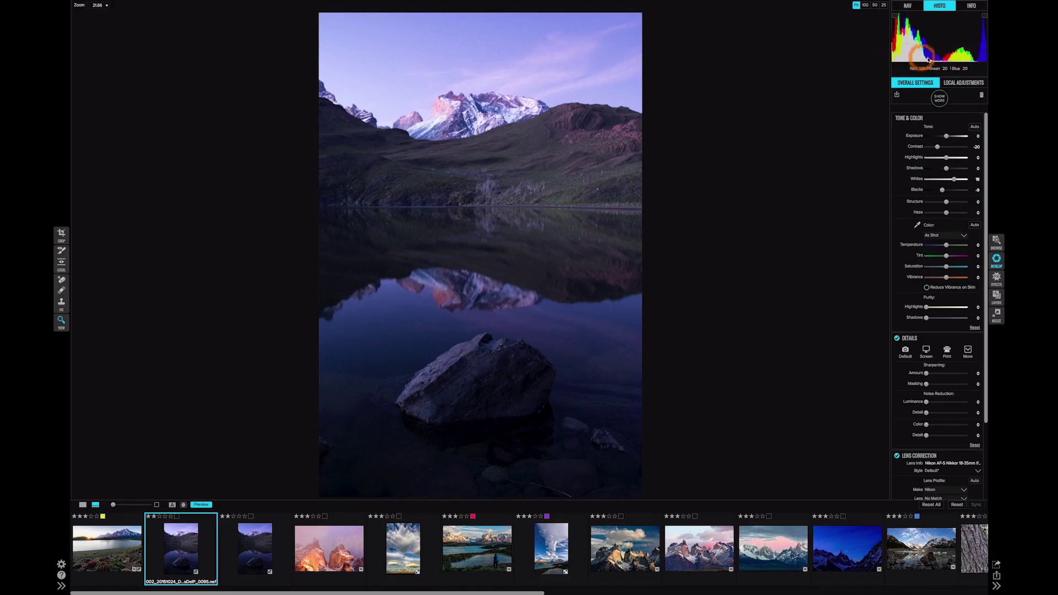
click(944, 135)
- Pull Highlights down to -55 and lift Shadows slightly to about 3
drag(951, 160, 931, 160)
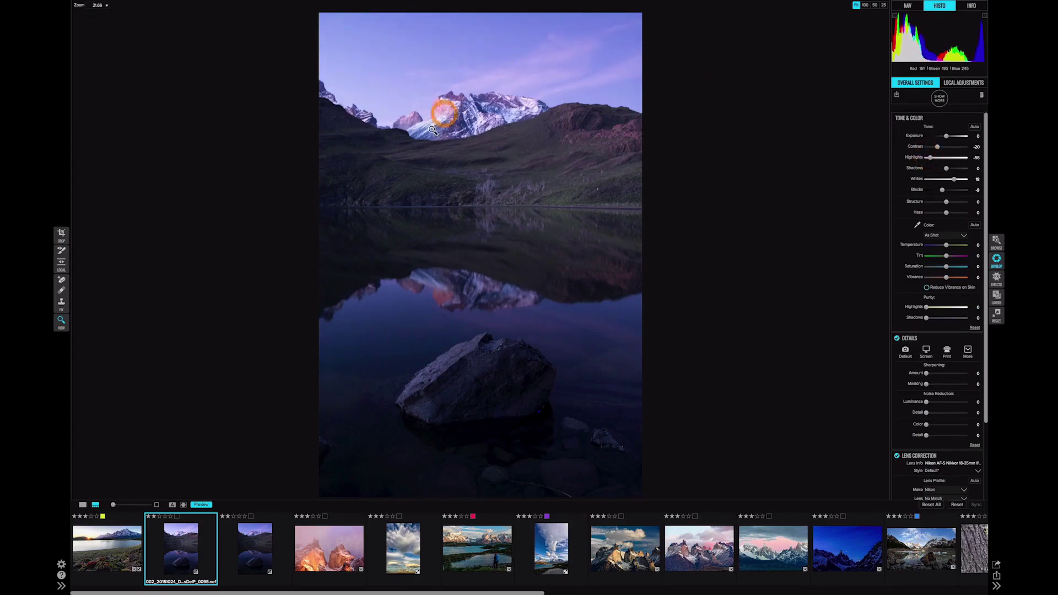
click(865, 190)
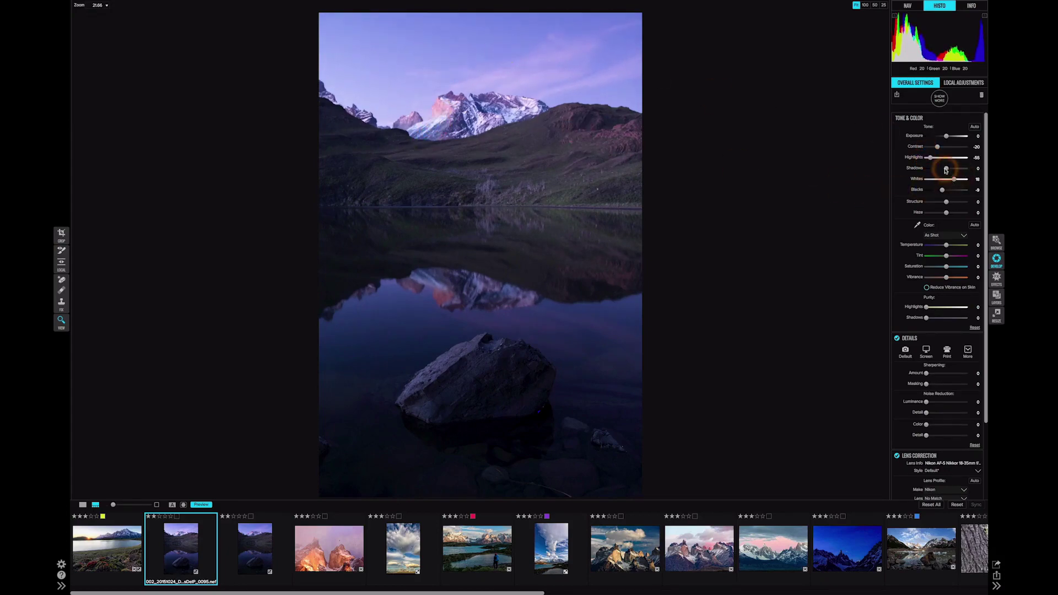
mouse_move(947, 169)
mouse_down()
mouse_move(962, 169)
mouse_move(949, 168)
mouse_up()
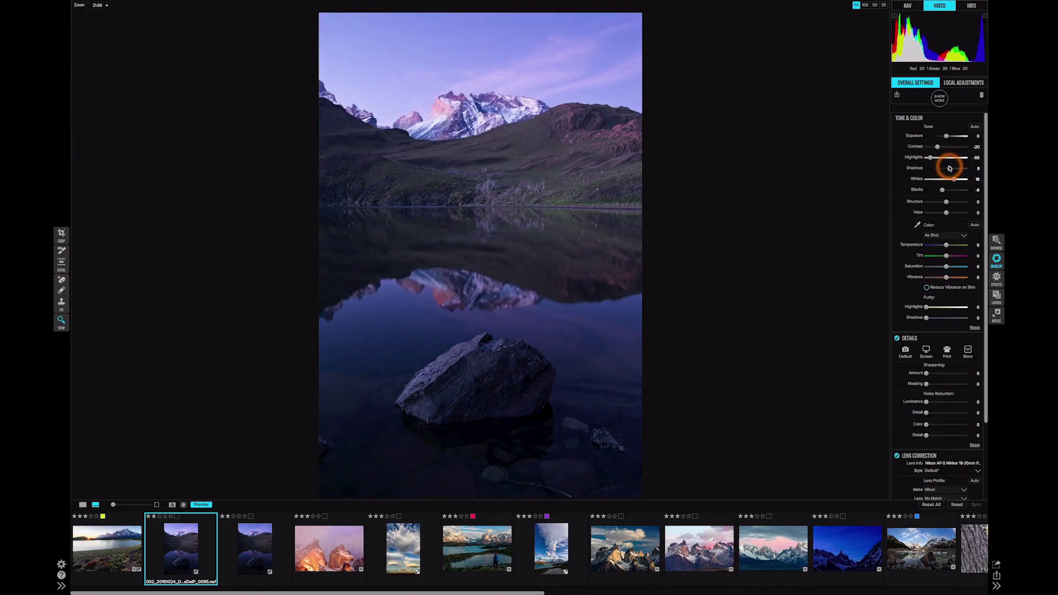
click(950, 168)
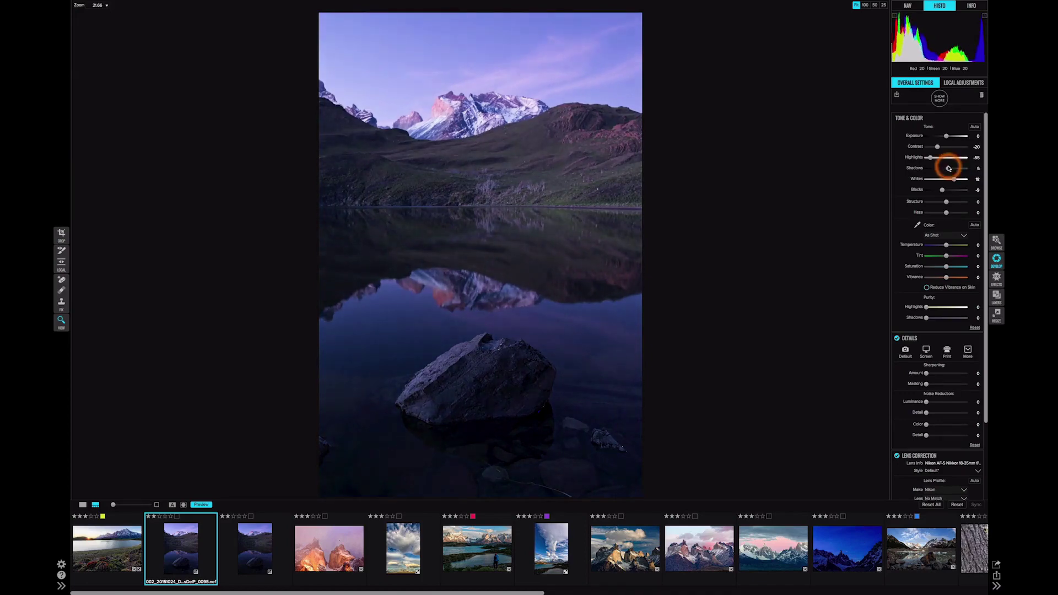
drag(948, 168, 948, 169)
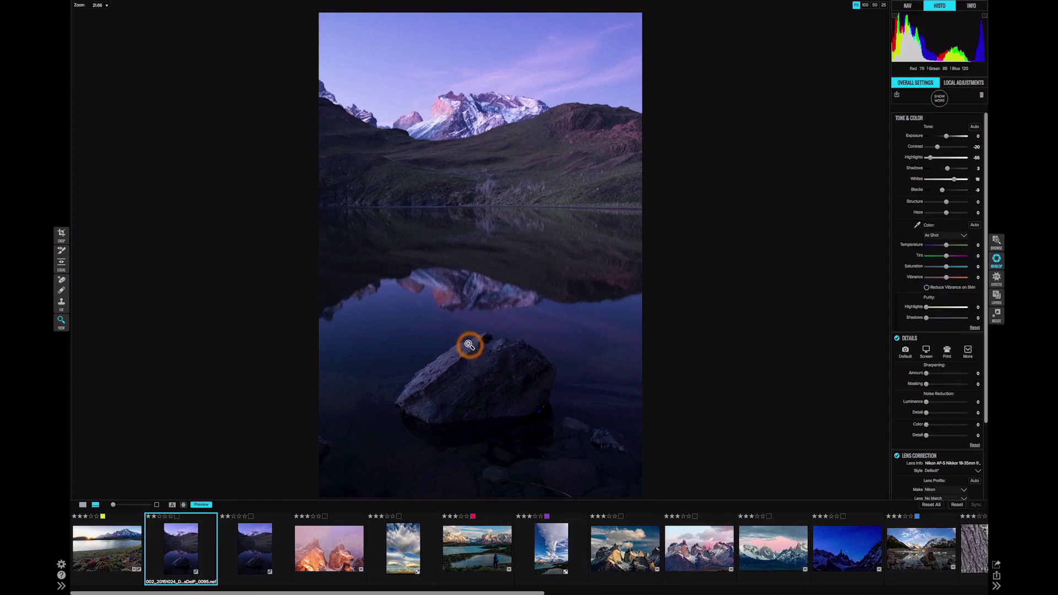
- Zoom to 100% on the rock and raise Sharpening Amount to 11 using the greyscale preview
click(469, 346)
drag(449, 320, 449, 266)
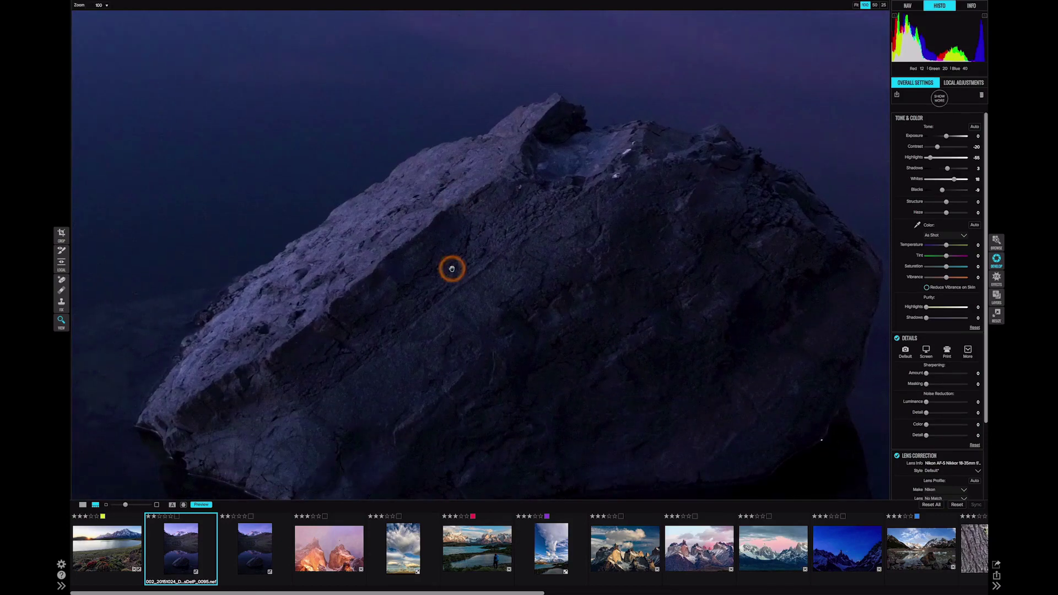
click(938, 392)
click(926, 374)
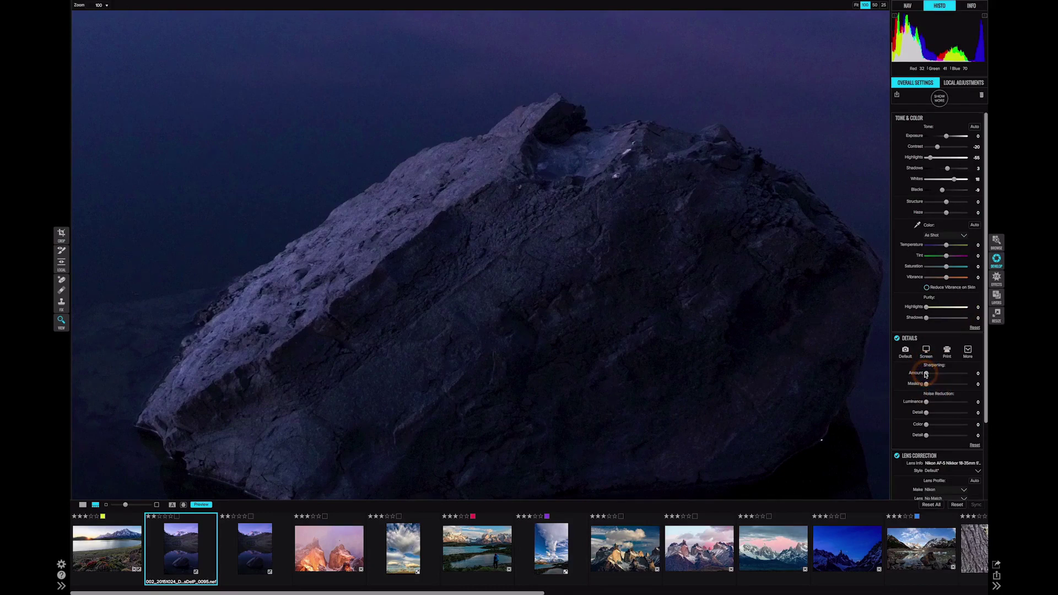
key(alt)
drag(926, 374, 929, 376)
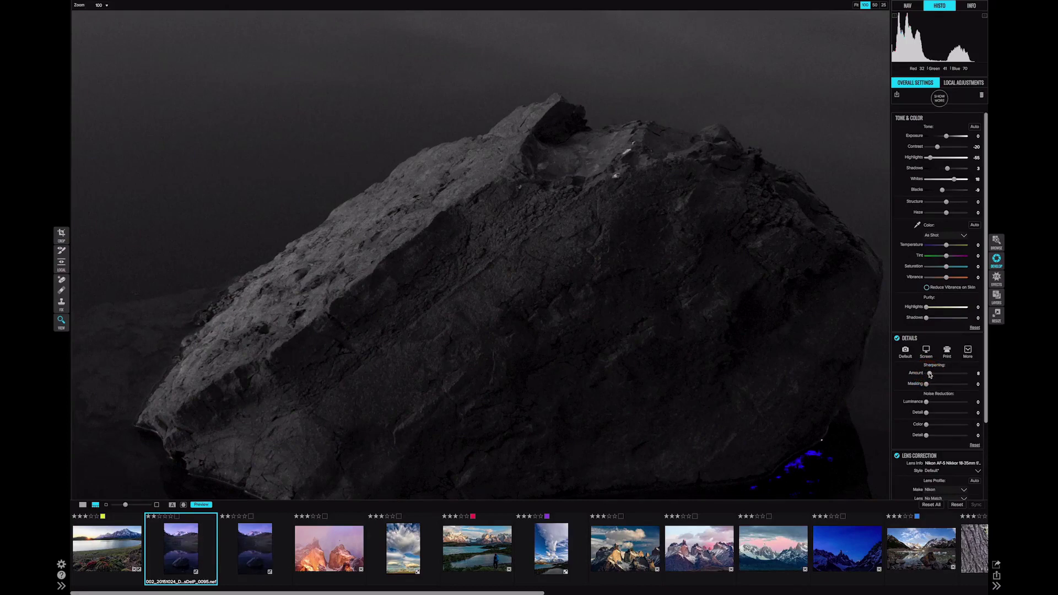
drag(930, 375, 931, 374)
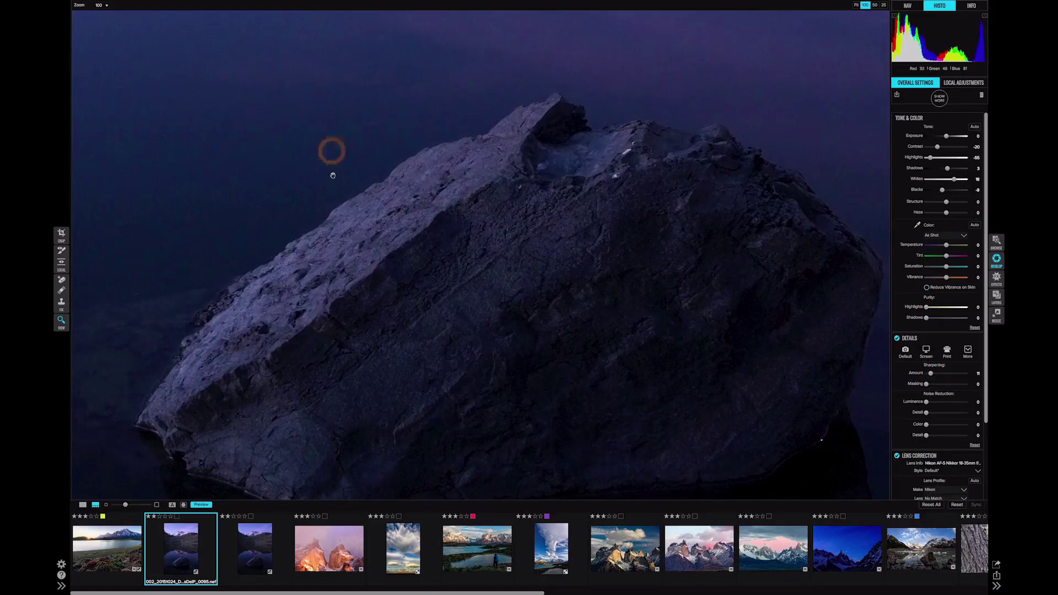
- Add Luminance noise reduction, raising it to about 13
click(315, 161)
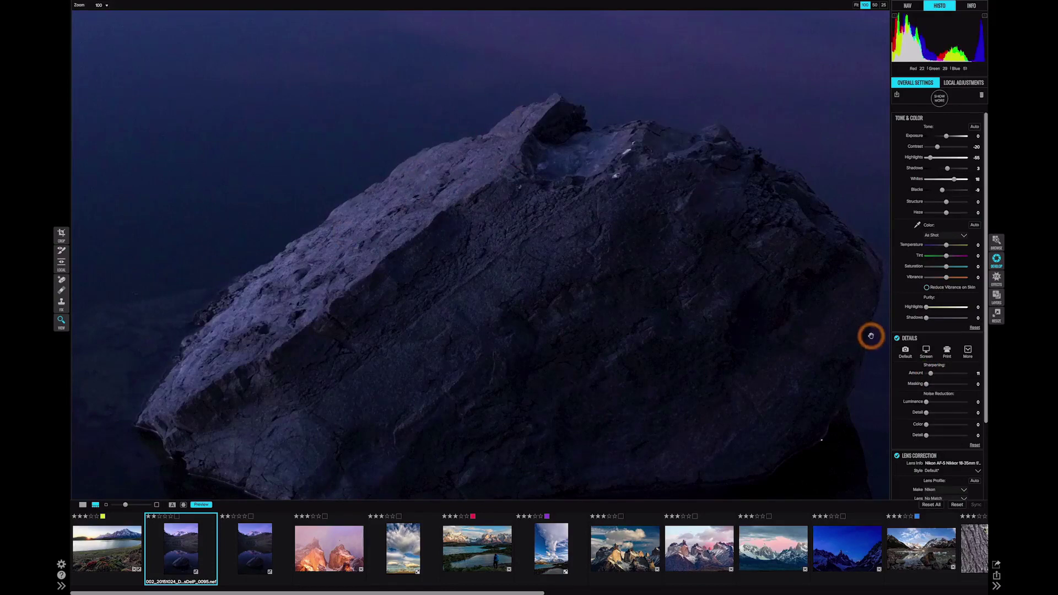
drag(928, 405, 930, 404)
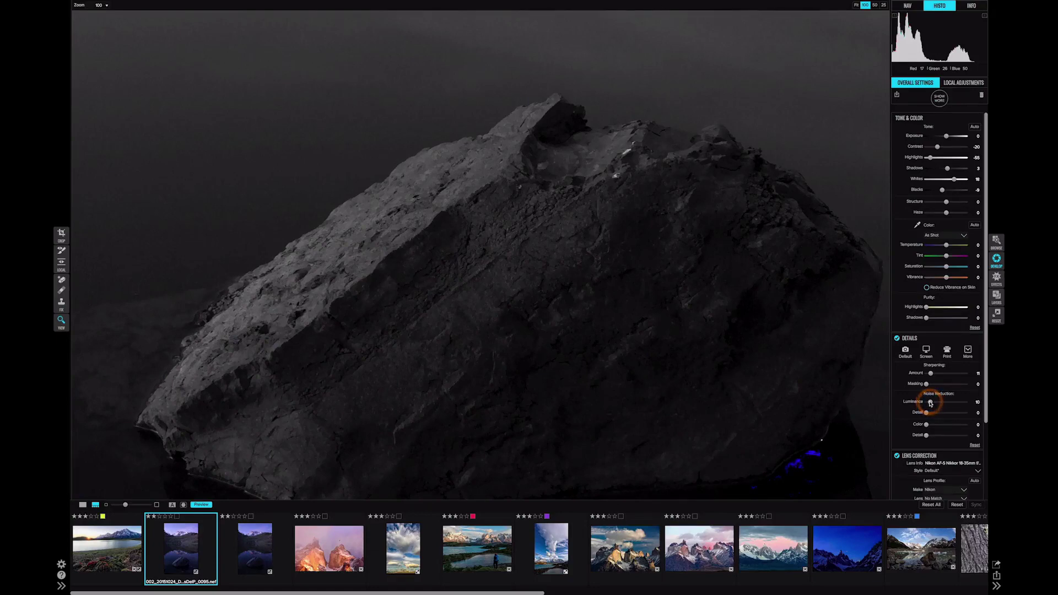
drag(930, 404, 931, 403)
drag(931, 403, 934, 375)
click(926, 320)
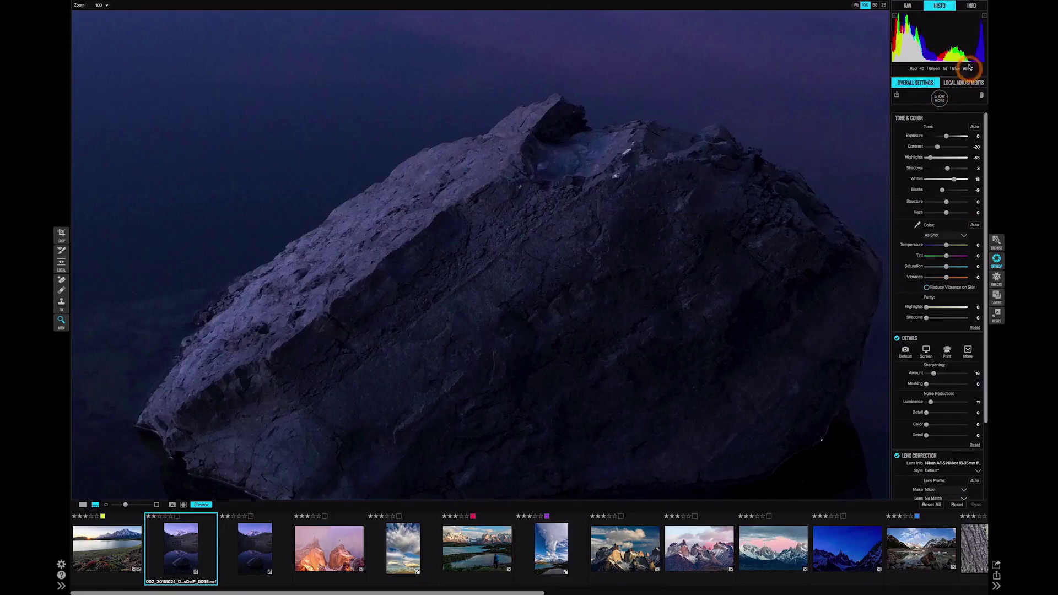
- Fit the edited photo back in view, then select the 0098 and 0095 thumbnails together
click(655, 233)
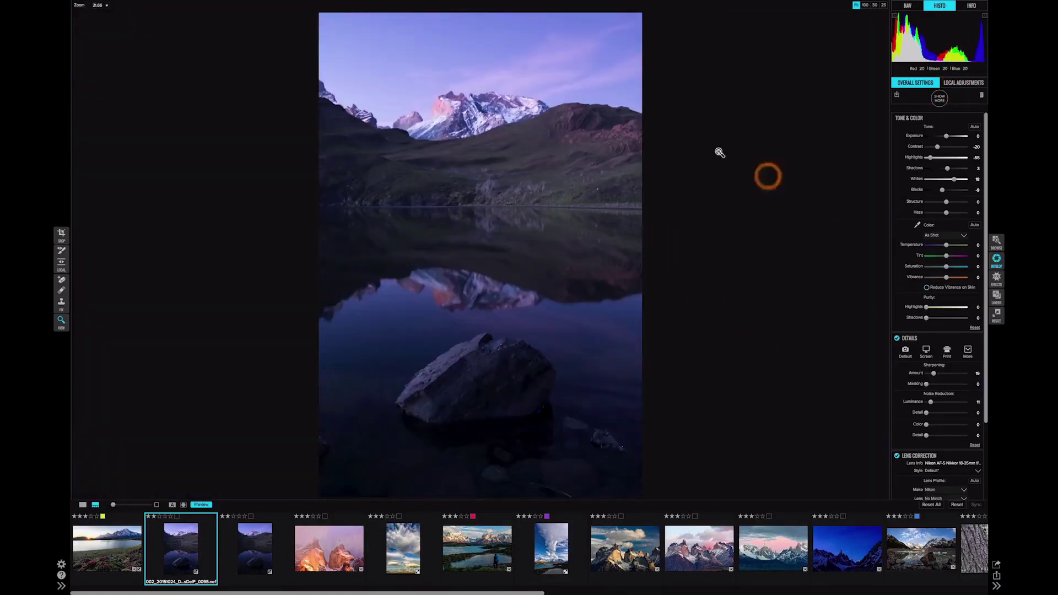
click(257, 546)
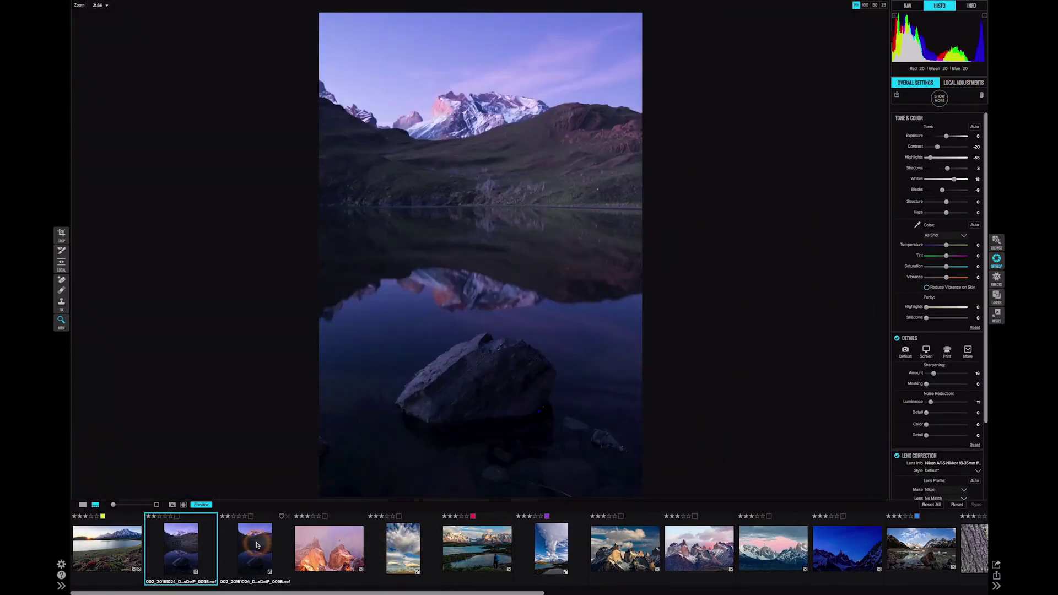
mouse_move(257, 546)
mouse_down()
mouse_move(259, 533)
mouse_move(331, 507)
mouse_move(867, 411)
mouse_move(987, 474)
mouse_move(979, 508)
mouse_up()
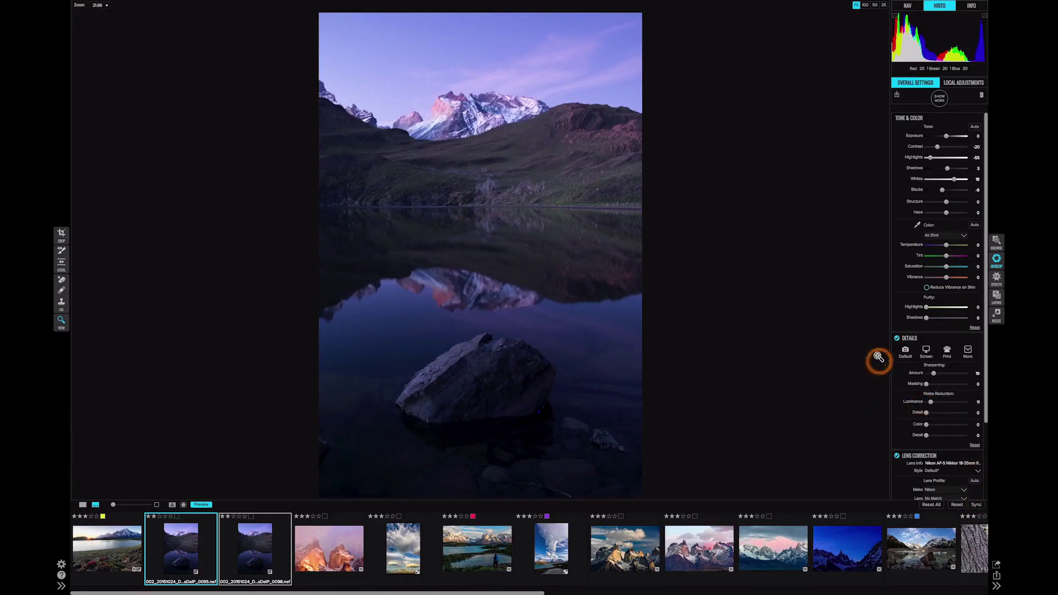
click(255, 564)
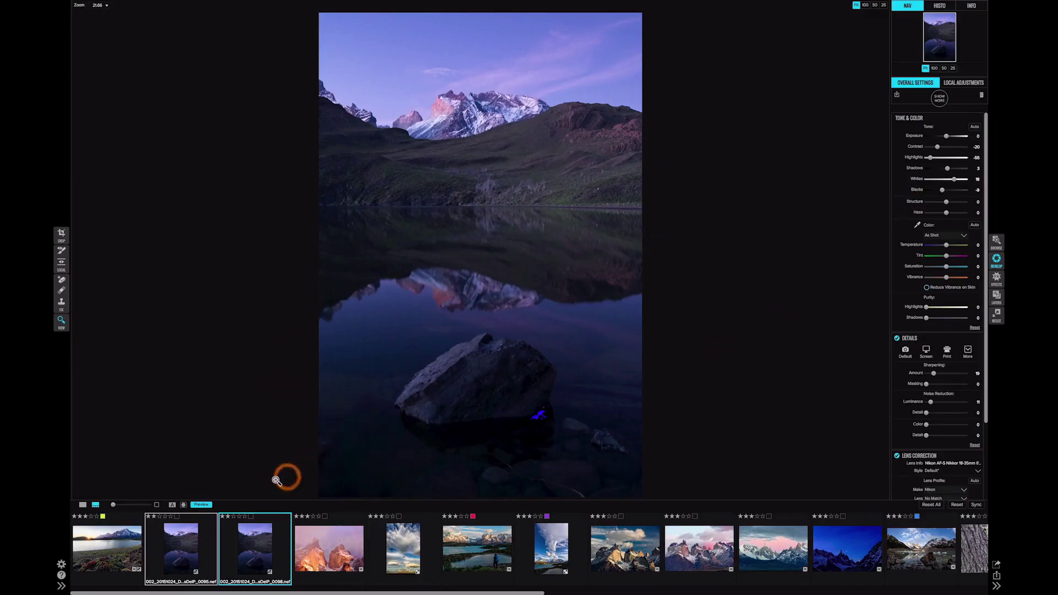
click(180, 555)
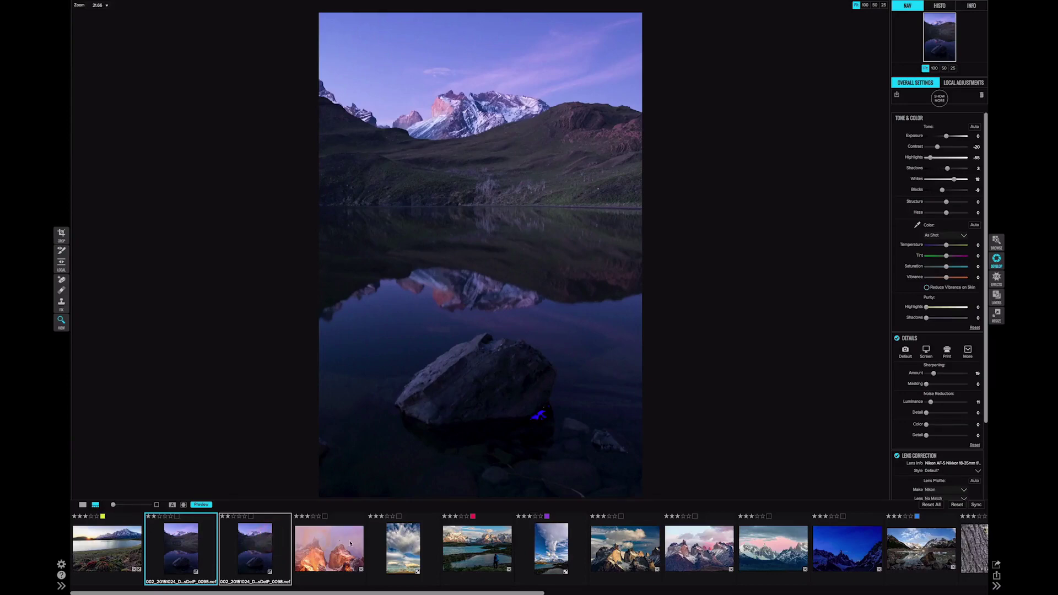
- Select frames 0095 and 0098 in Browse and open them in Layers using Add as Layer
click(997, 240)
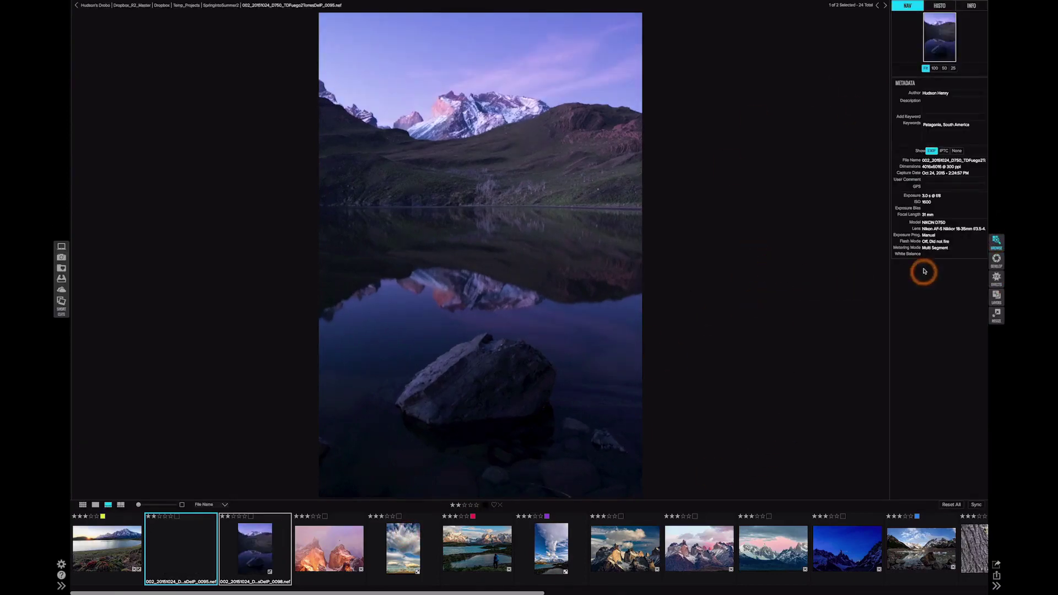
click(231, 558)
click(160, 561)
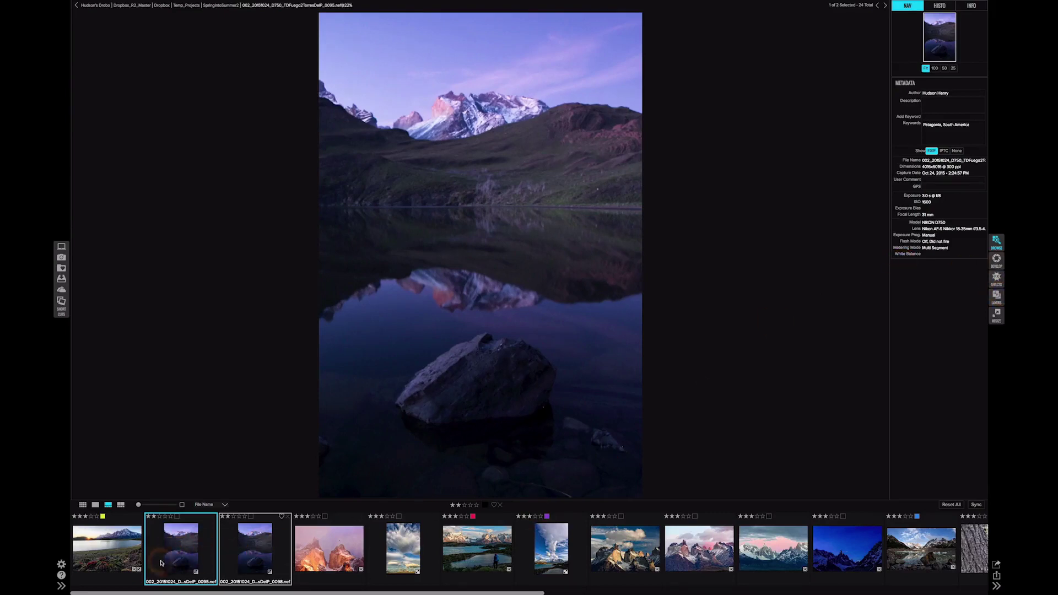
click(997, 298)
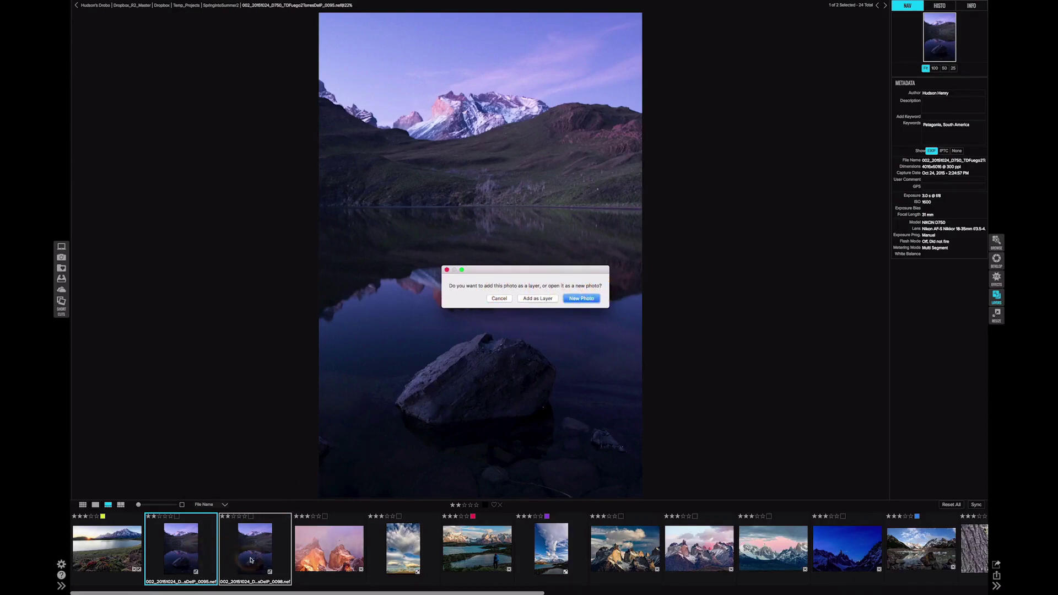
click(543, 299)
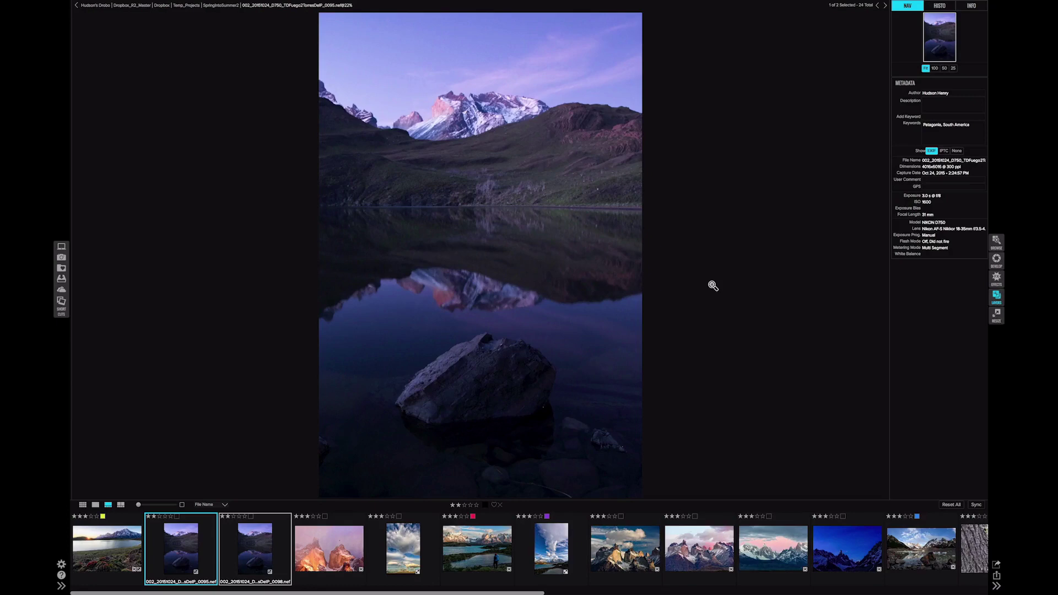
click(683, 307)
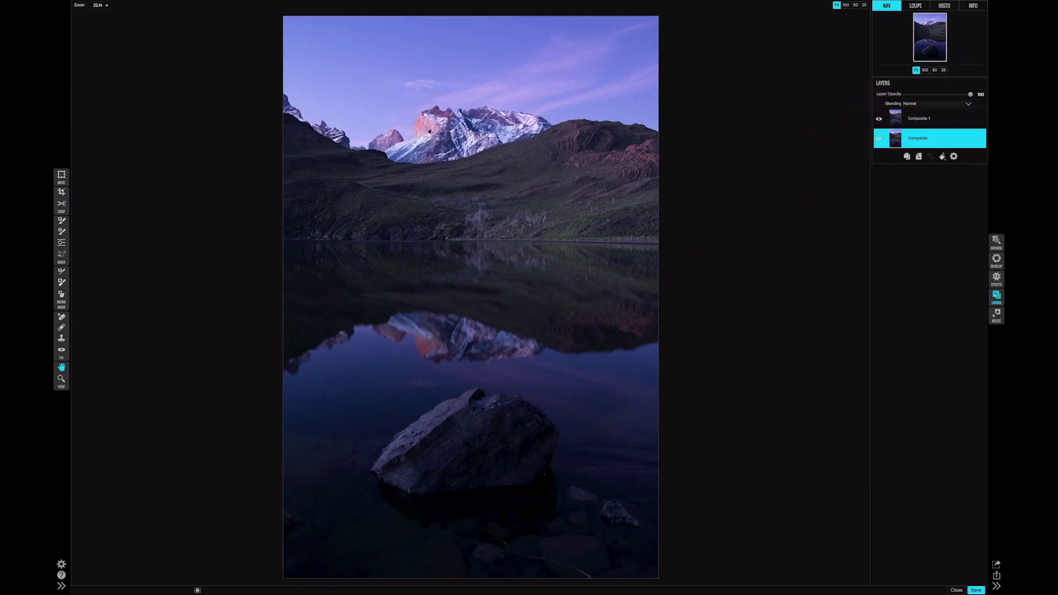
- Toggle Composite 1's visibility to compare the frames, then make it the active layer
click(880, 119)
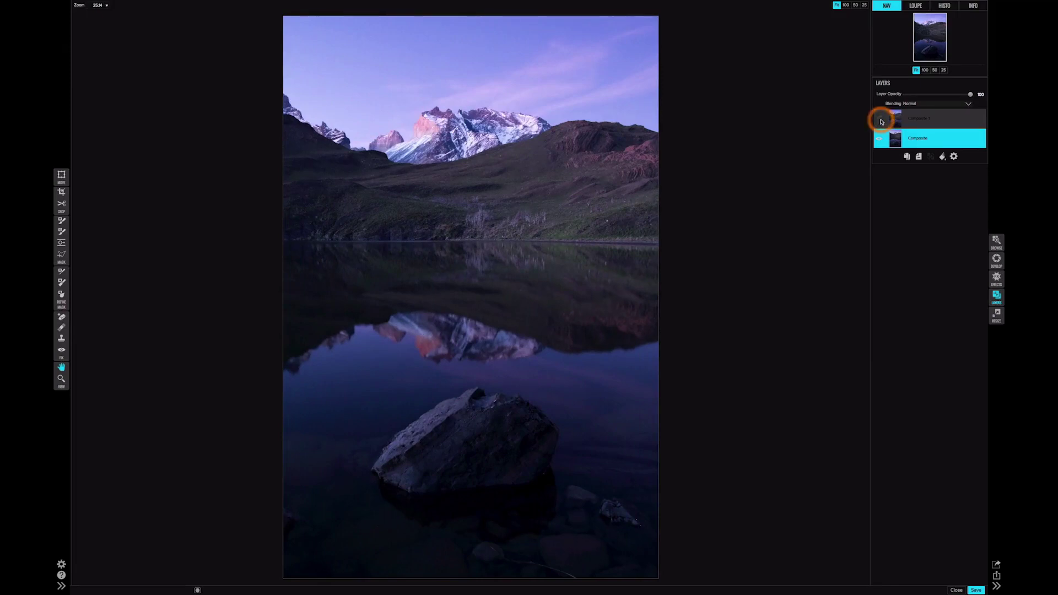
click(881, 120)
click(917, 113)
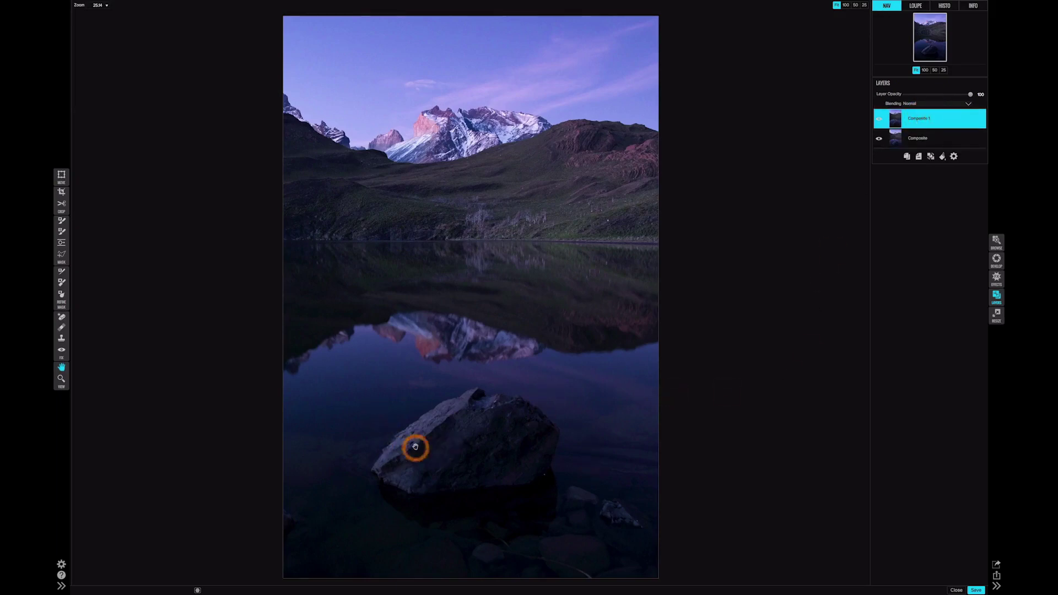
- Set the Masking Brush to feather 28 and enlarge it to size 400
click(62, 221)
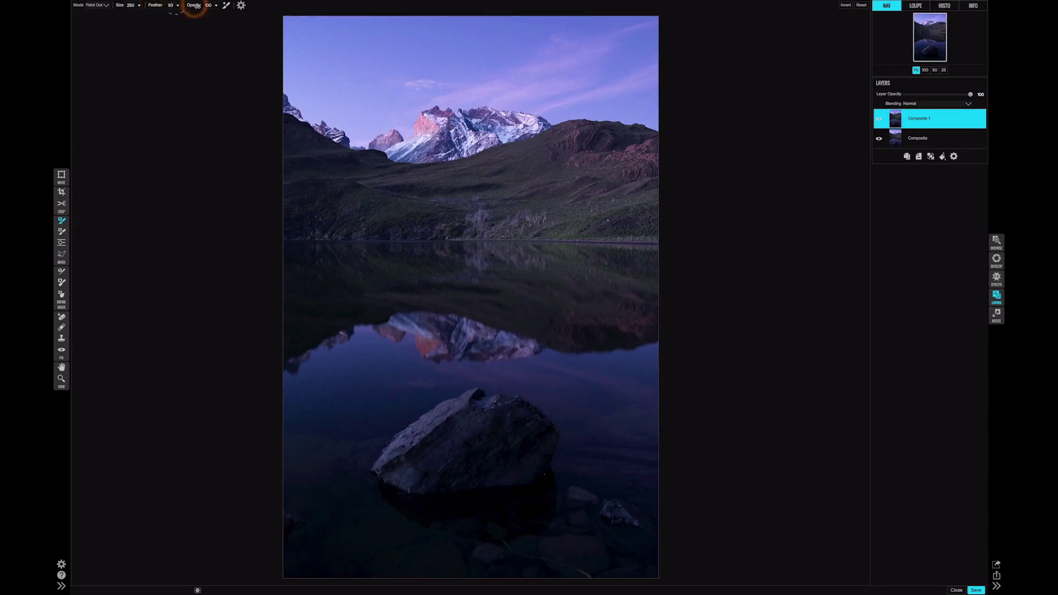
drag(197, 8, 154, 5)
click(165, 6)
key(Return)
key(bracketright)
key(bracketright)
key(bracketright)
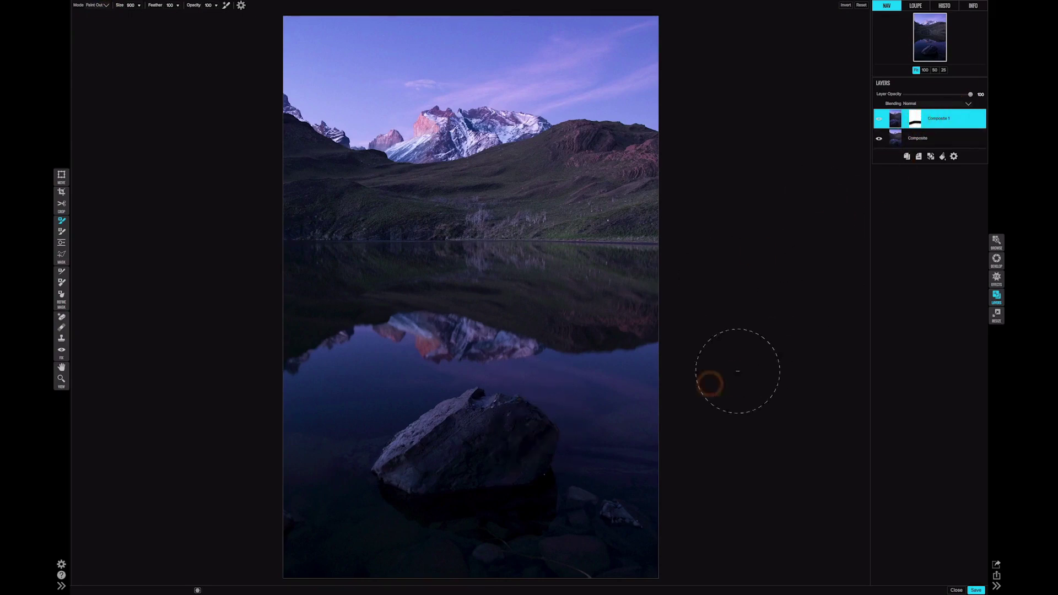
- Paint Composite 1's mask out over the rock and bottom foreground, checking the mask view midway
mouse_move(377, 437)
mouse_down()
mouse_move(265, 464)
mouse_move(326, 459)
mouse_move(523, 399)
mouse_move(621, 409)
mouse_move(683, 443)
mouse_up()
mouse_move(481, 453)
mouse_down()
mouse_move(306, 489)
mouse_move(735, 506)
mouse_move(435, 514)
mouse_move(249, 554)
mouse_up()
mouse_move(477, 565)
mouse_down()
mouse_move(686, 569)
mouse_move(653, 495)
mouse_move(609, 445)
mouse_move(494, 419)
mouse_move(436, 416)
mouse_move(393, 430)
mouse_up()
mouse_move(264, 468)
mouse_down()
mouse_move(482, 411)
mouse_move(609, 463)
mouse_move(798, 458)
mouse_move(819, 430)
mouse_move(874, 196)
mouse_move(874, 118)
mouse_move(879, 130)
mouse_move(768, 318)
mouse_up()
mouse_move(287, 450)
mouse_down()
mouse_move(248, 480)
mouse_move(560, 406)
mouse_move(179, 593)
mouse_up()
key(ctrl+m)
key(ctrl+m)
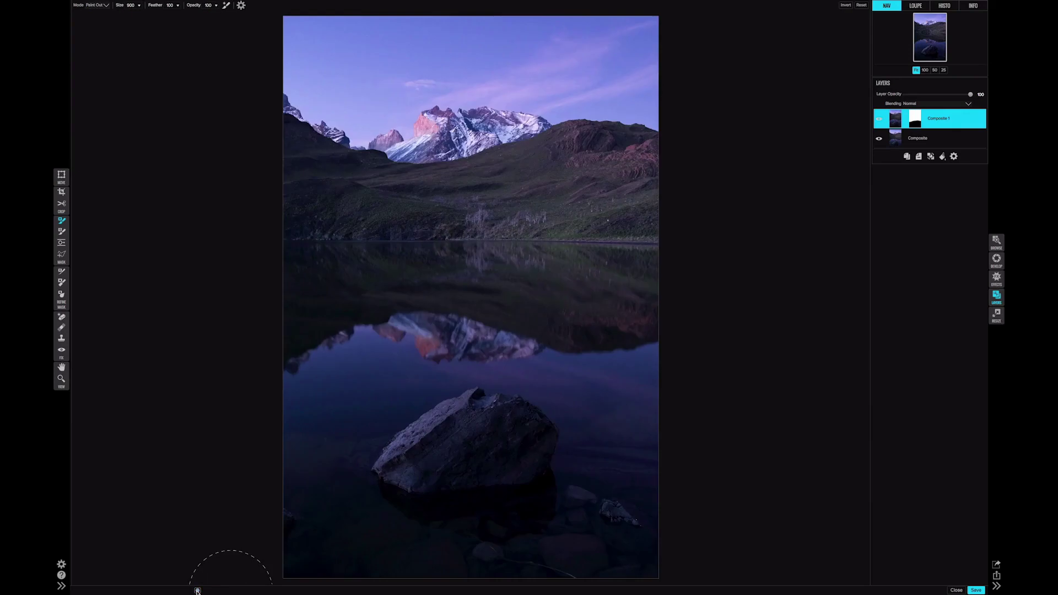
drag(491, 521, 728, 506)
click(935, 71)
click(936, 70)
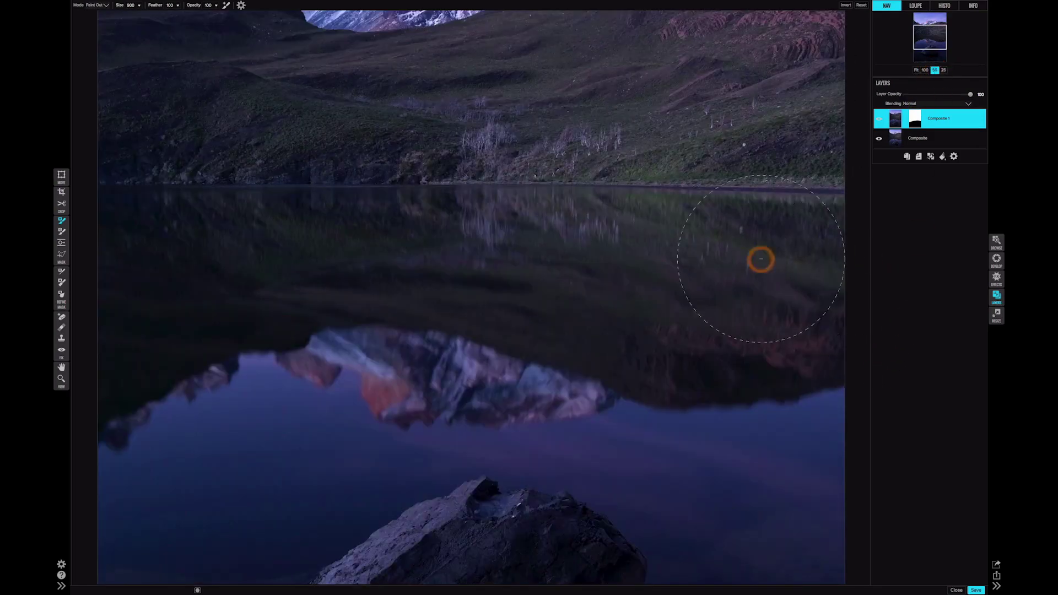
key(space)
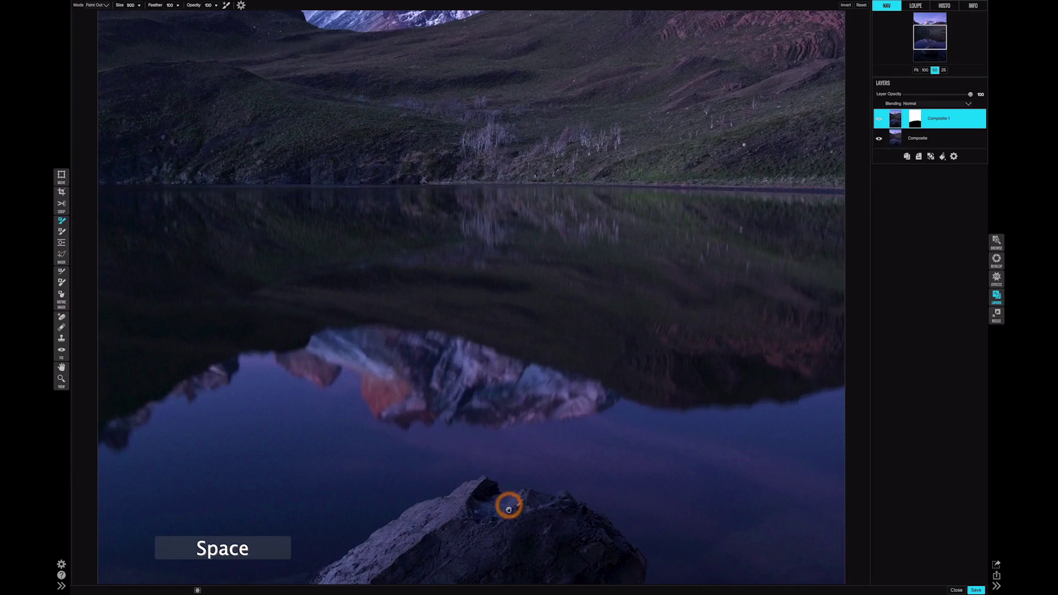
drag(508, 501, 451, 205)
drag(475, 434, 430, 361)
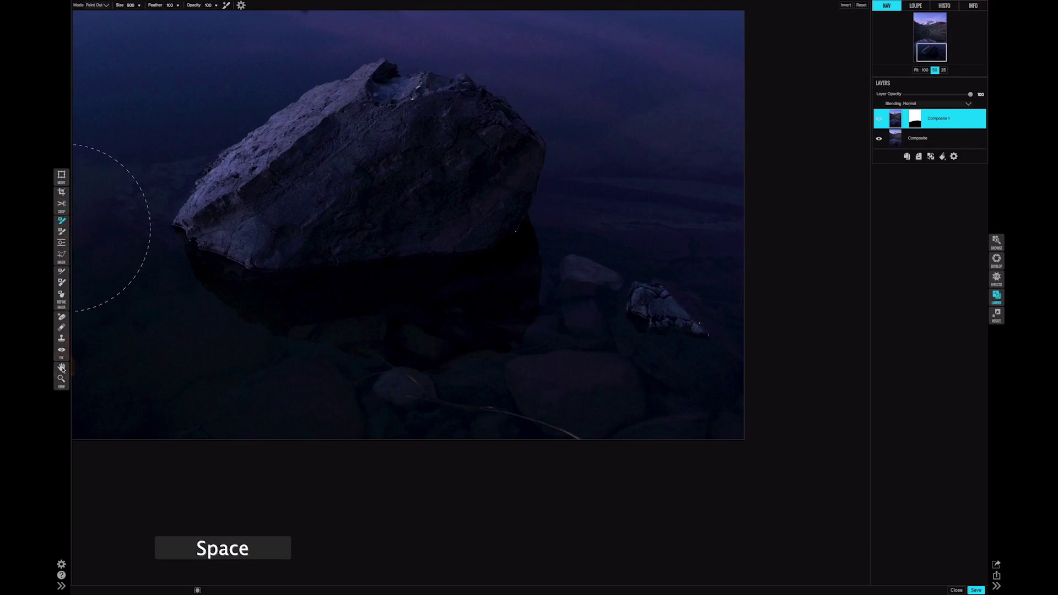
click(61, 318)
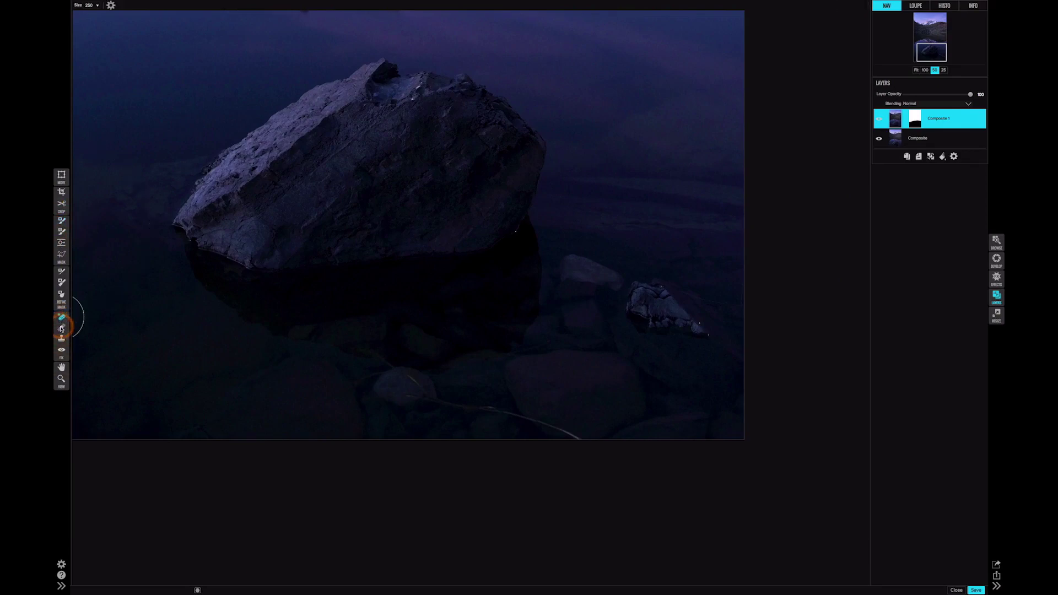
drag(383, 390, 425, 390)
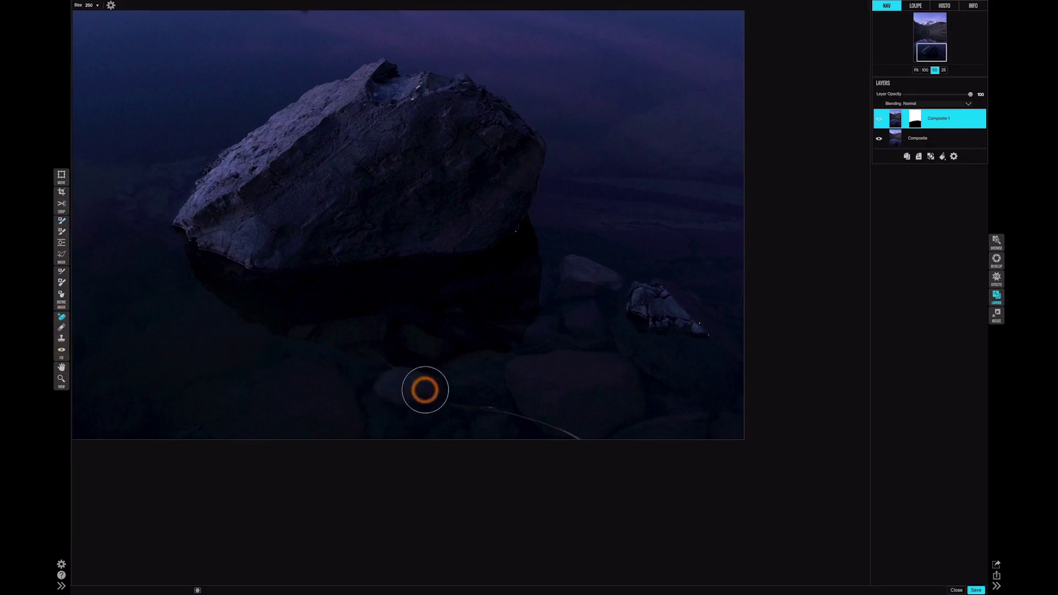
key(bracketleft)
key(bracketleft)
key(bracketleft)
key(bracketleft)
key(bracketleft)
key(bracketleft)
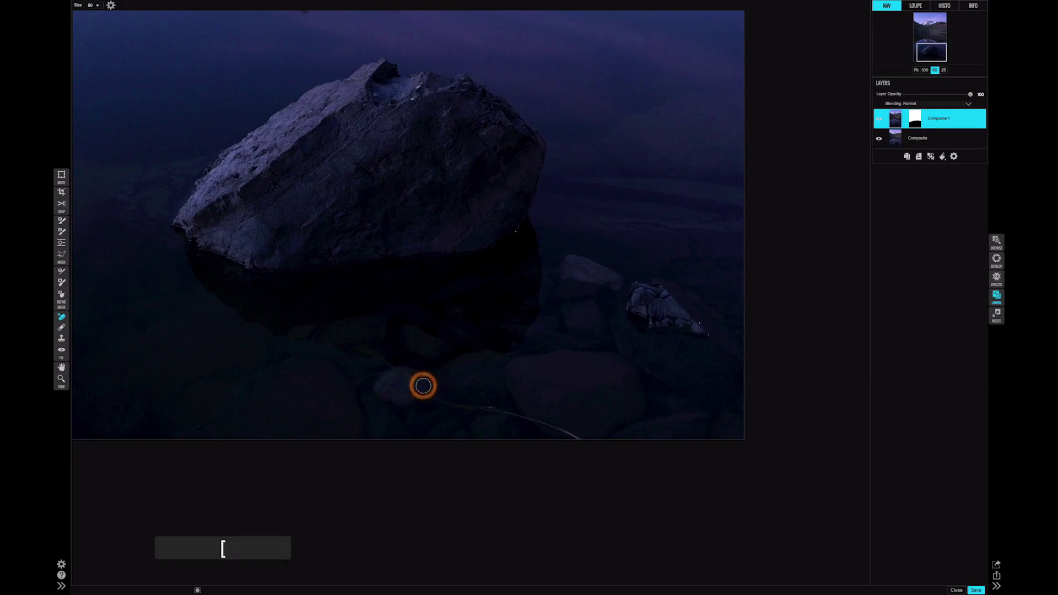
mouse_move(535, 423)
mouse_down()
mouse_move(576, 435)
mouse_move(489, 409)
mouse_move(376, 395)
mouse_move(392, 369)
mouse_move(364, 350)
mouse_move(385, 369)
mouse_move(371, 376)
mouse_up()
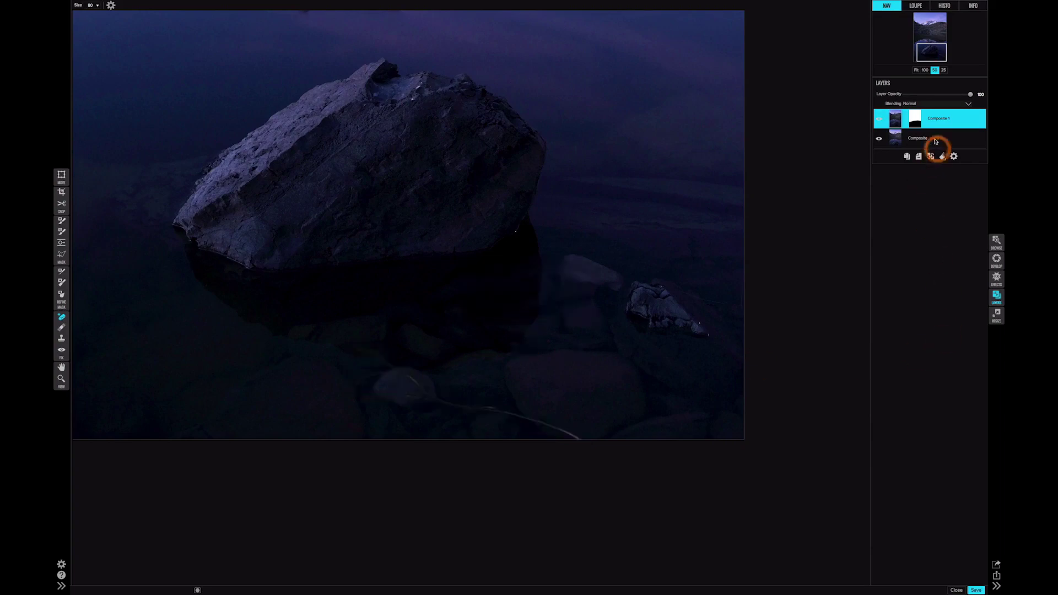
key(super+z)
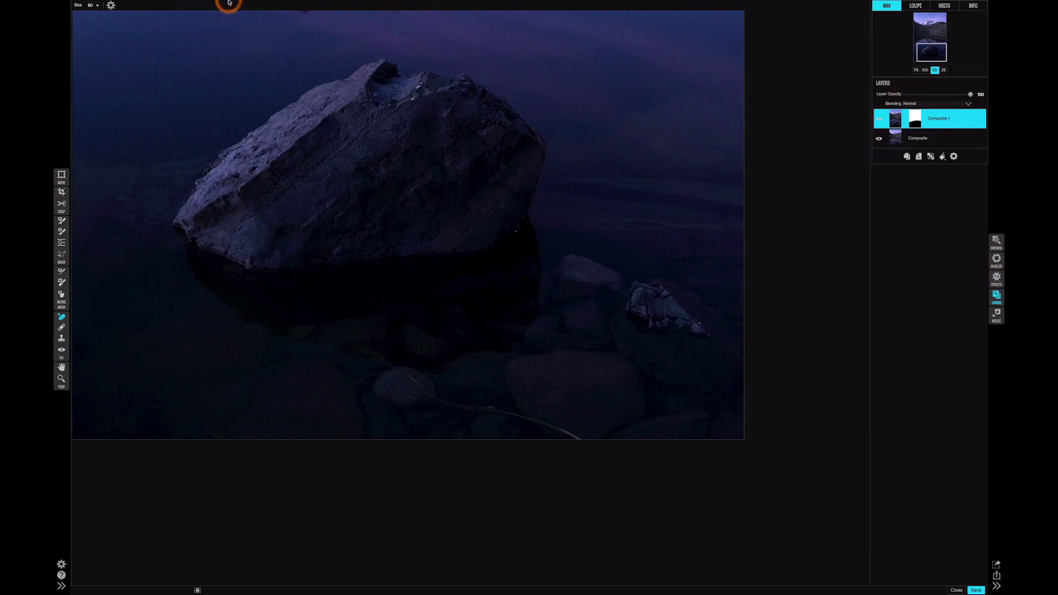
- Create a new stamped layer, Composite 2, on top of the layer stack
mouse_move(227, 3)
click(159, 5)
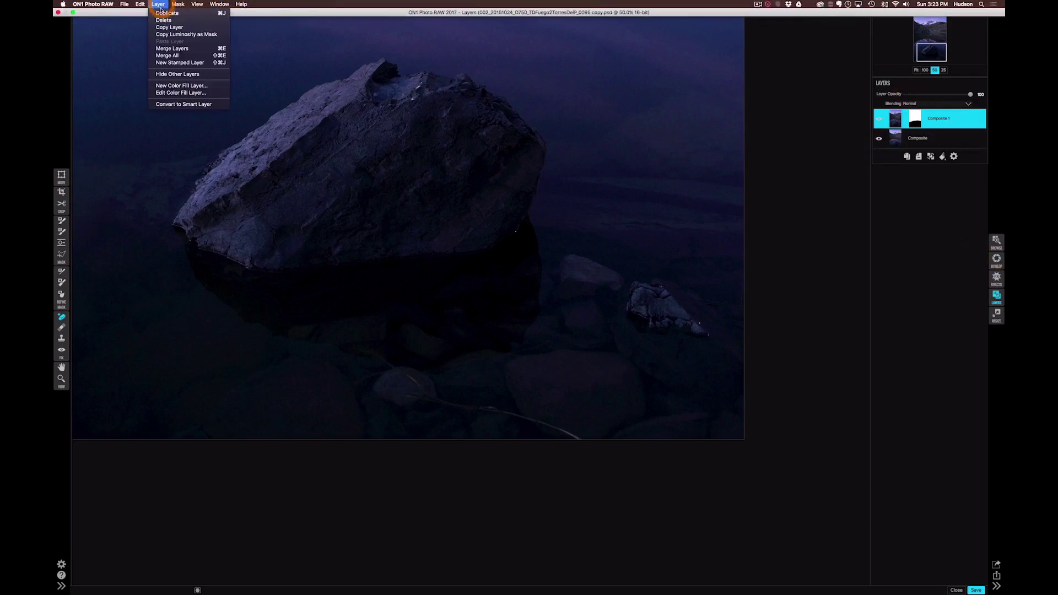
click(172, 64)
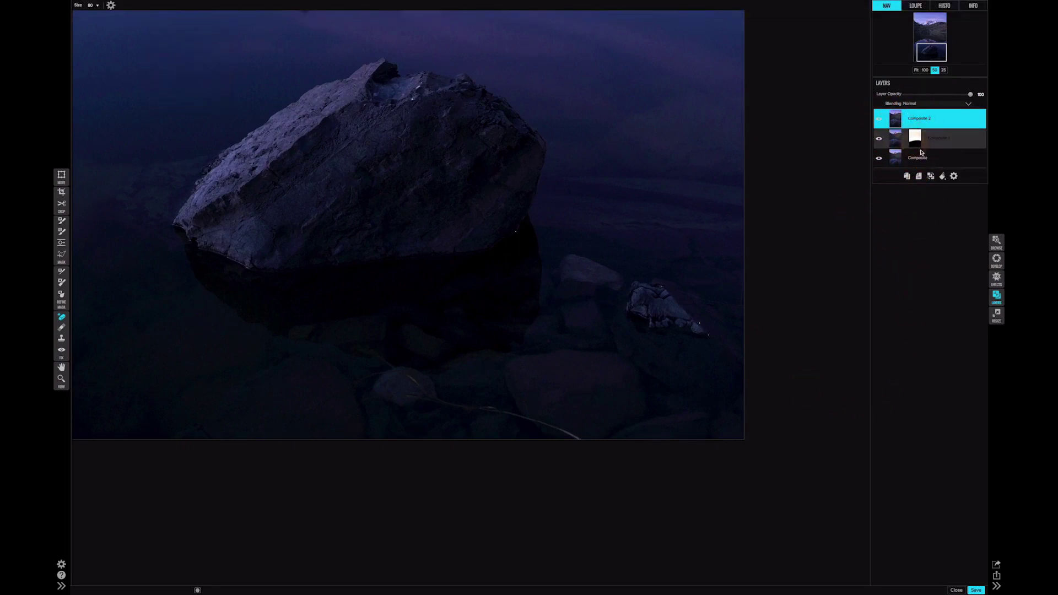
- Erase the thin branch in the water below the rock with the Perfect Eraser
click(879, 159)
click(917, 138)
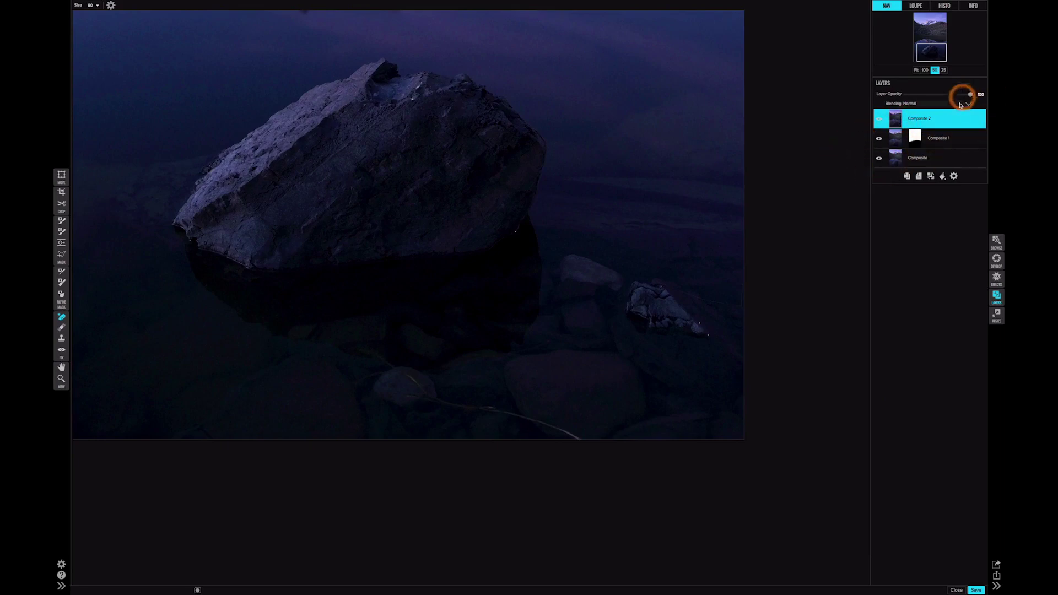
click(937, 119)
click(888, 150)
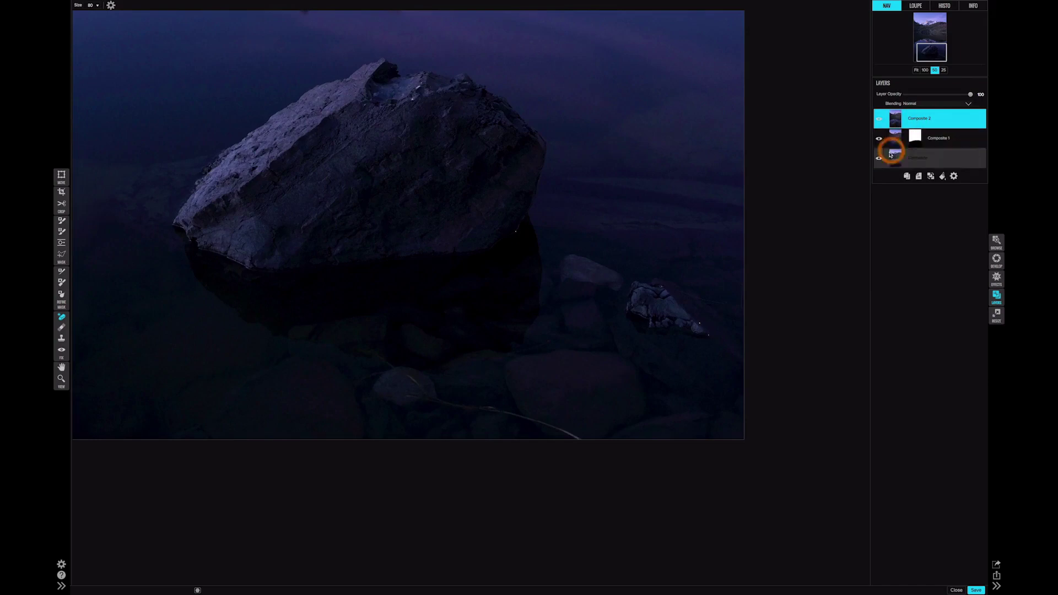
click(913, 116)
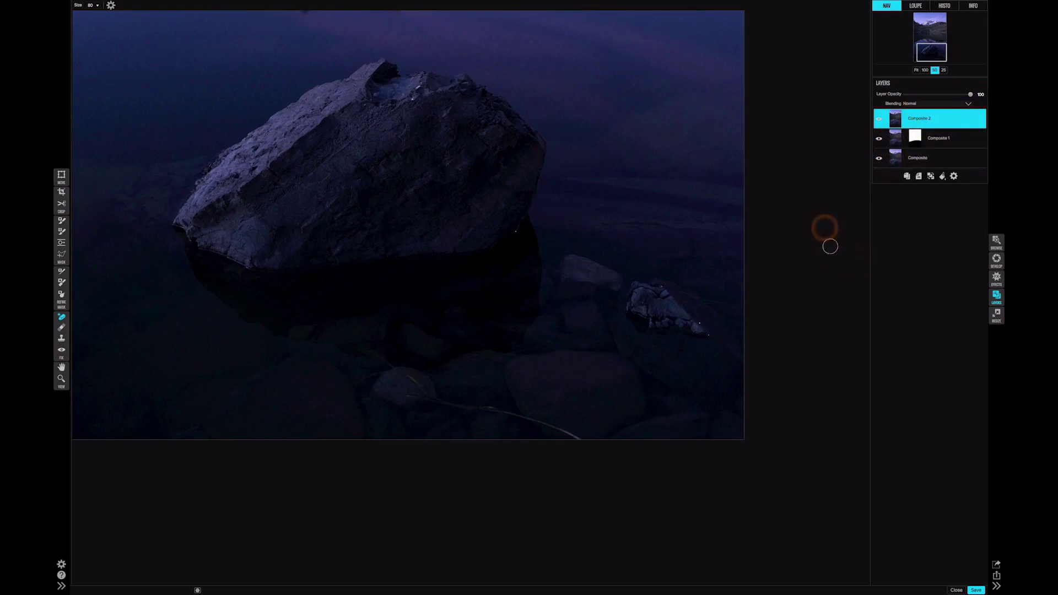
click(916, 137)
click(907, 112)
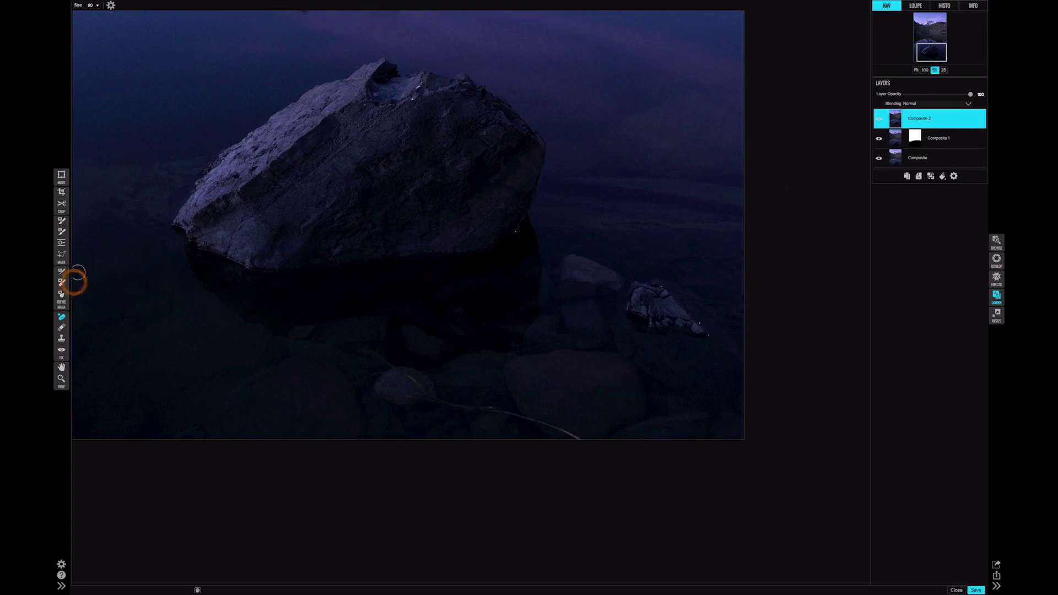
mouse_move(308, 379)
mouse_down()
mouse_move(518, 437)
mouse_move(577, 439)
mouse_move(376, 394)
mouse_move(425, 392)
mouse_move(359, 350)
mouse_move(384, 366)
mouse_move(287, 419)
mouse_up()
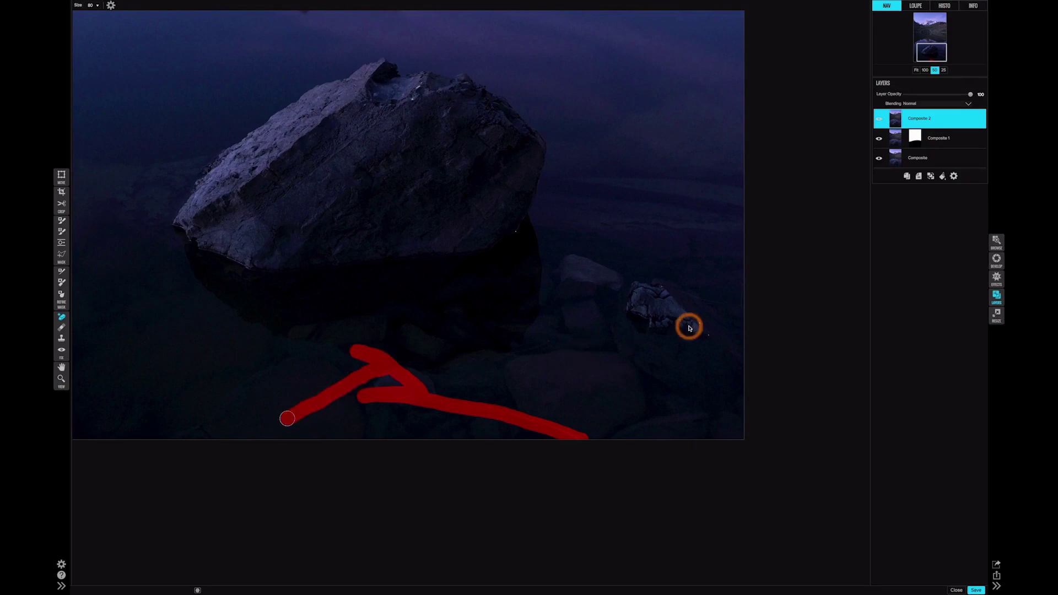
click(897, 344)
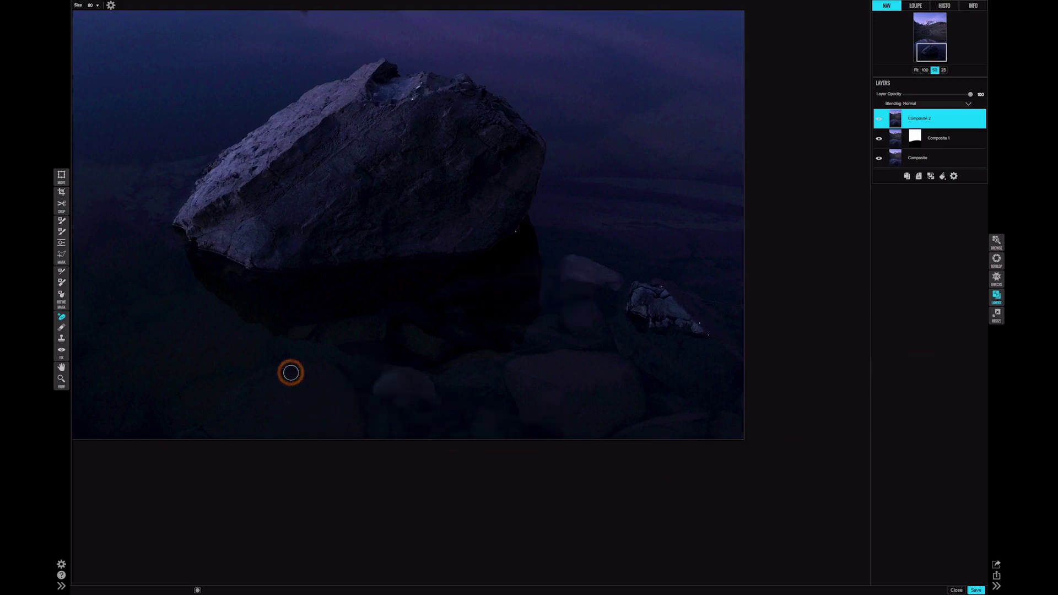
- Erase a strip along the photo's left edge with a size-100 Perfect Eraser
key(space)
drag(265, 368, 640, 380)
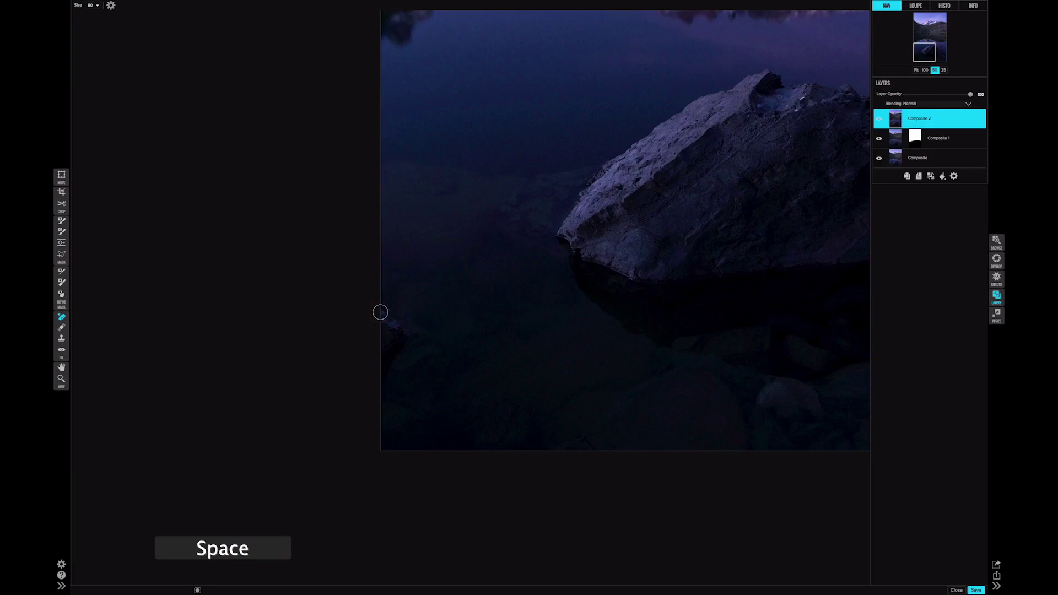
key(bracketright)
mouse_move(378, 315)
mouse_down()
mouse_move(395, 331)
mouse_move(384, 368)
mouse_move(378, 334)
mouse_up()
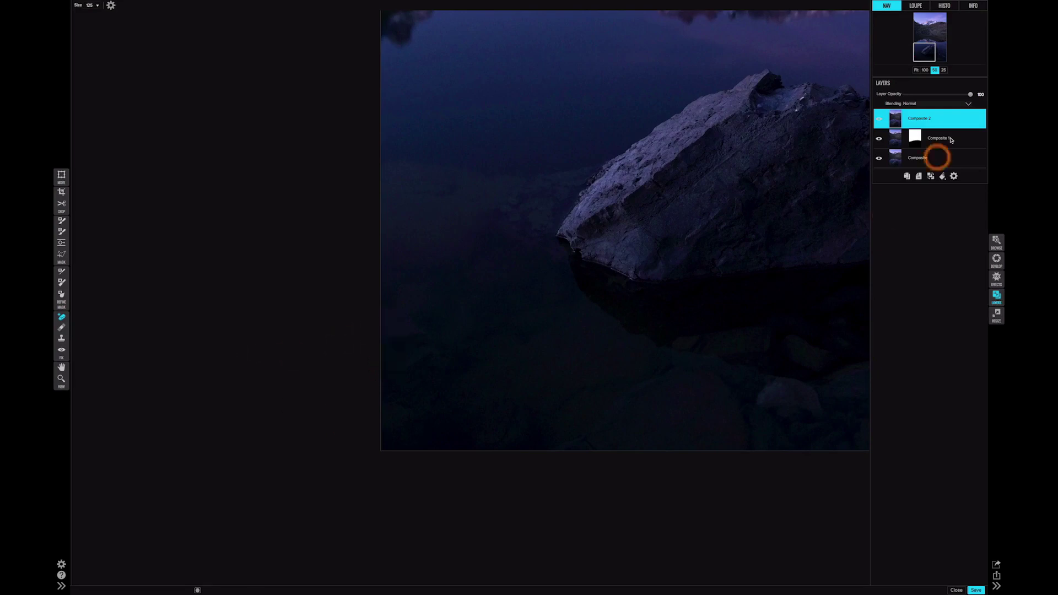
- Fit the whole photo in view and toggle Composite 2's visibility to compare before and after
click(901, 126)
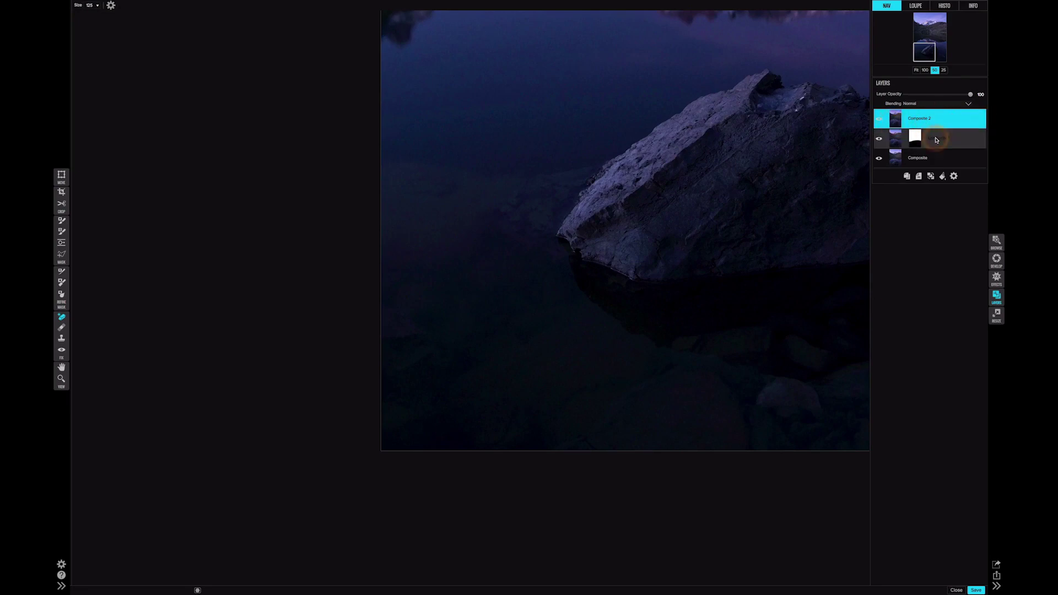
click(944, 121)
click(917, 70)
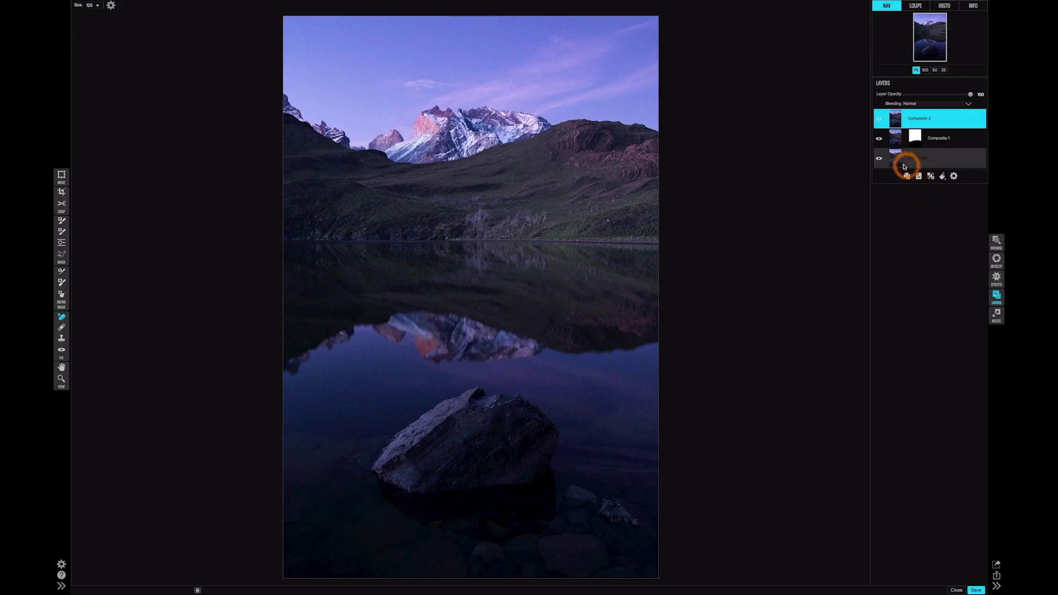
click(881, 120)
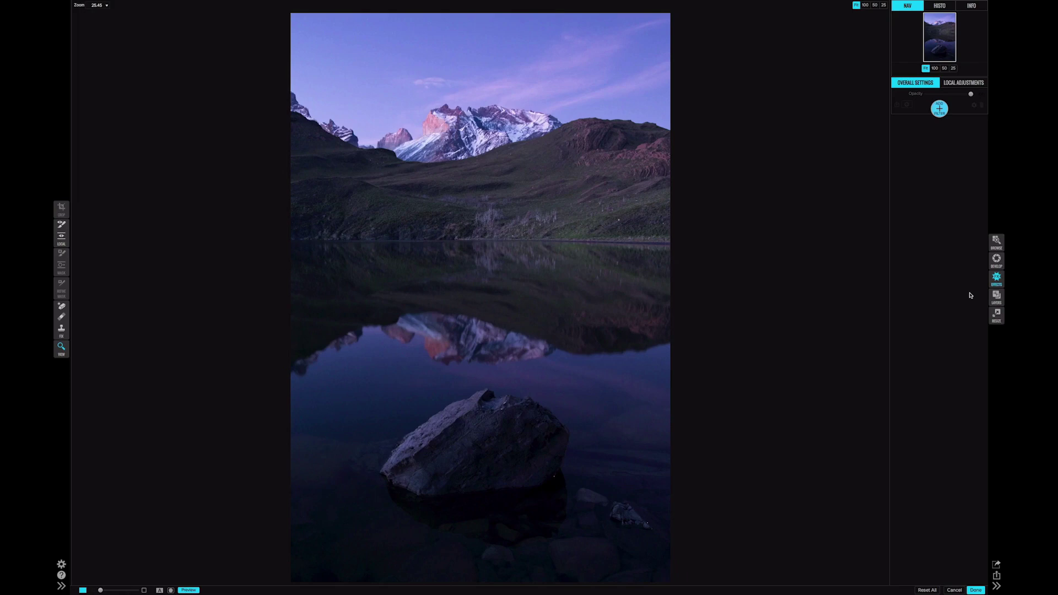
- Apply the Panther Falls preset from the Hudson Summer Landscapes folder, browsing it as large thumbnails
click(61, 586)
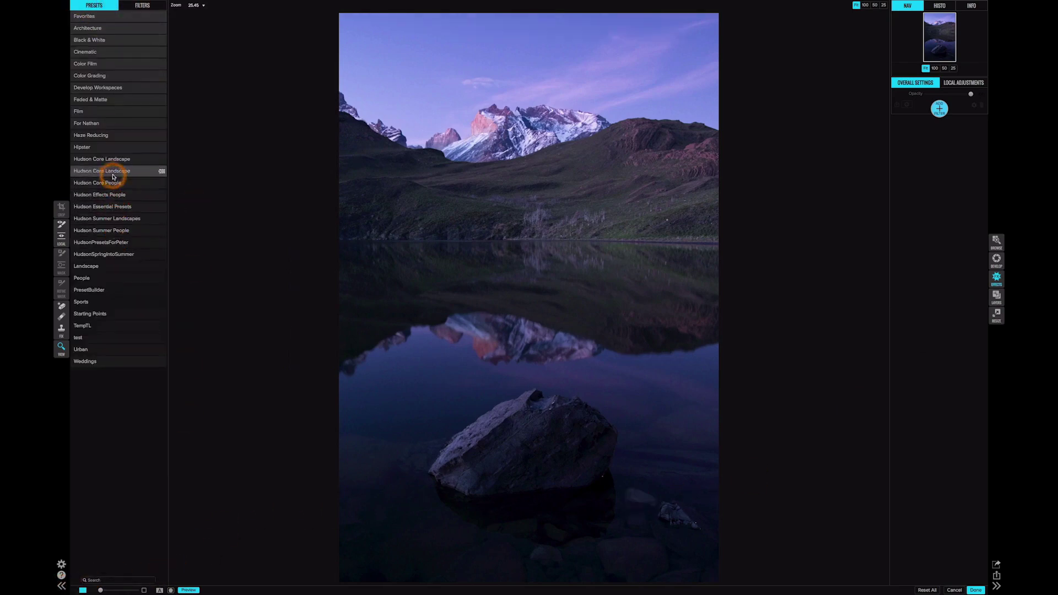
click(116, 221)
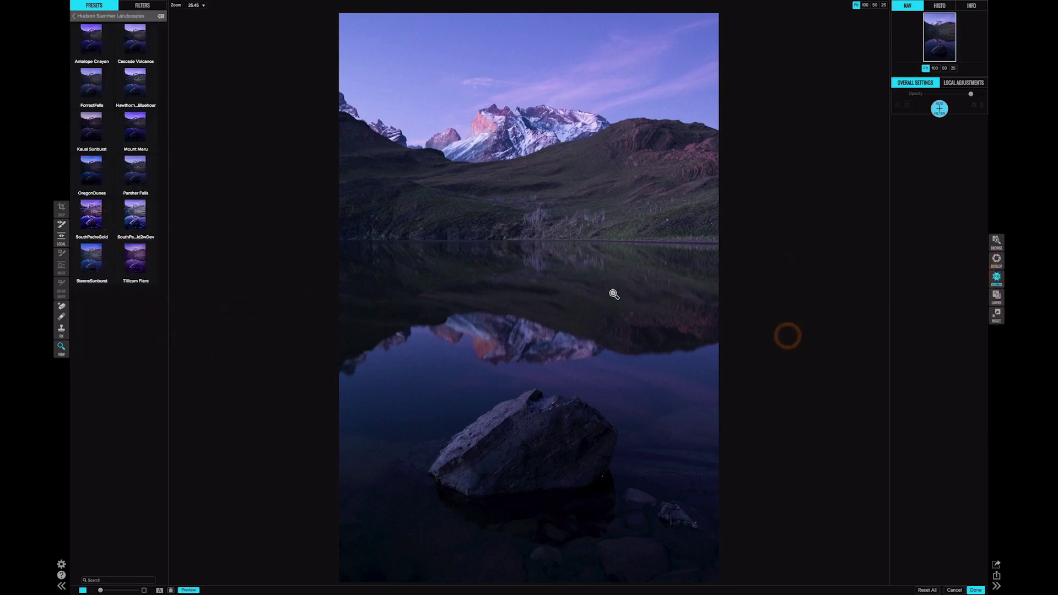
click(160, 17)
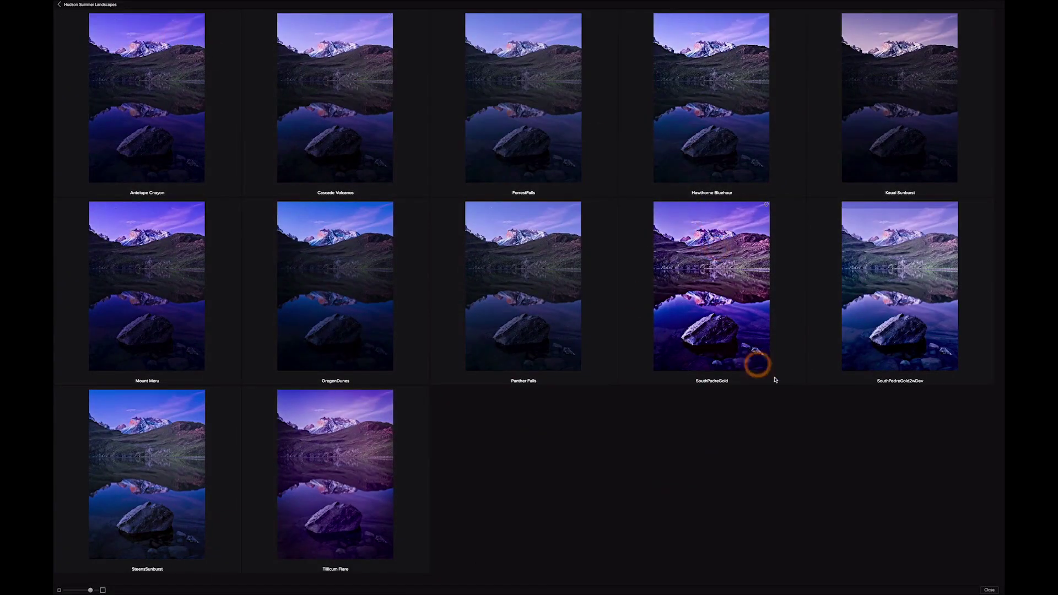
key(equal)
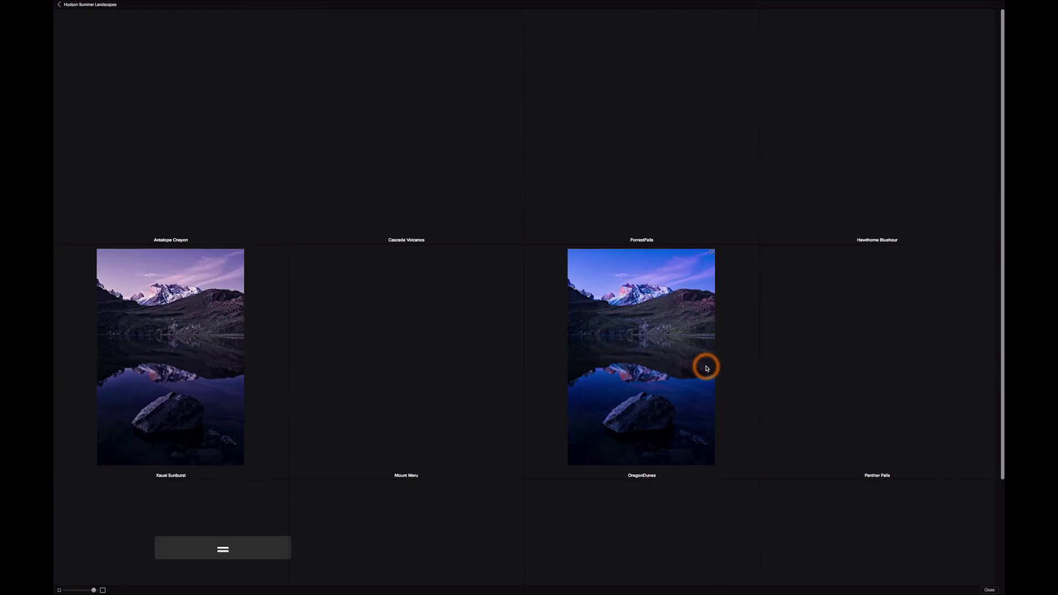
scroll(706, 368, down, 3)
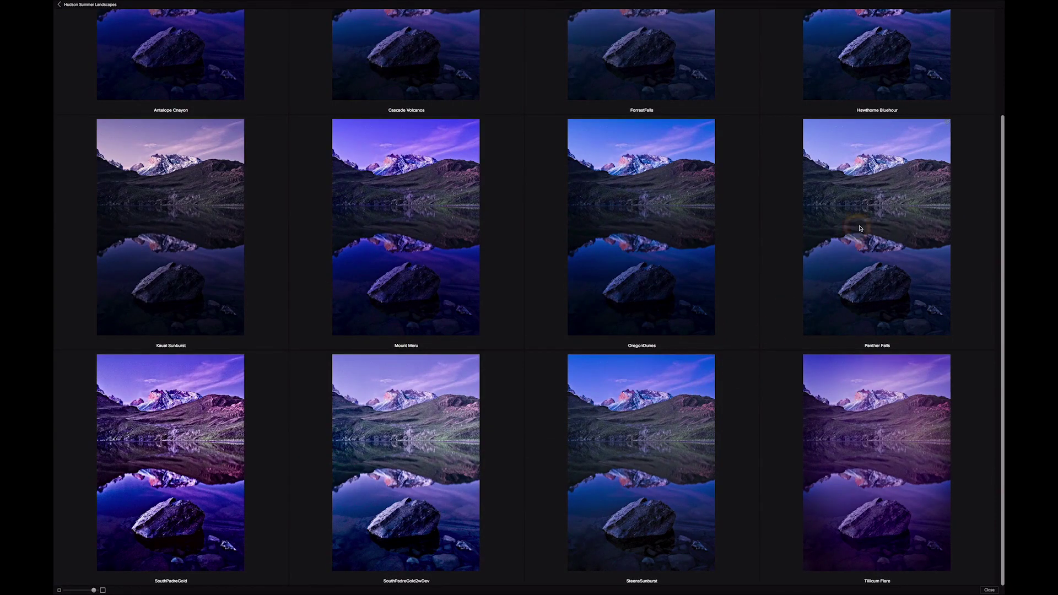
click(890, 215)
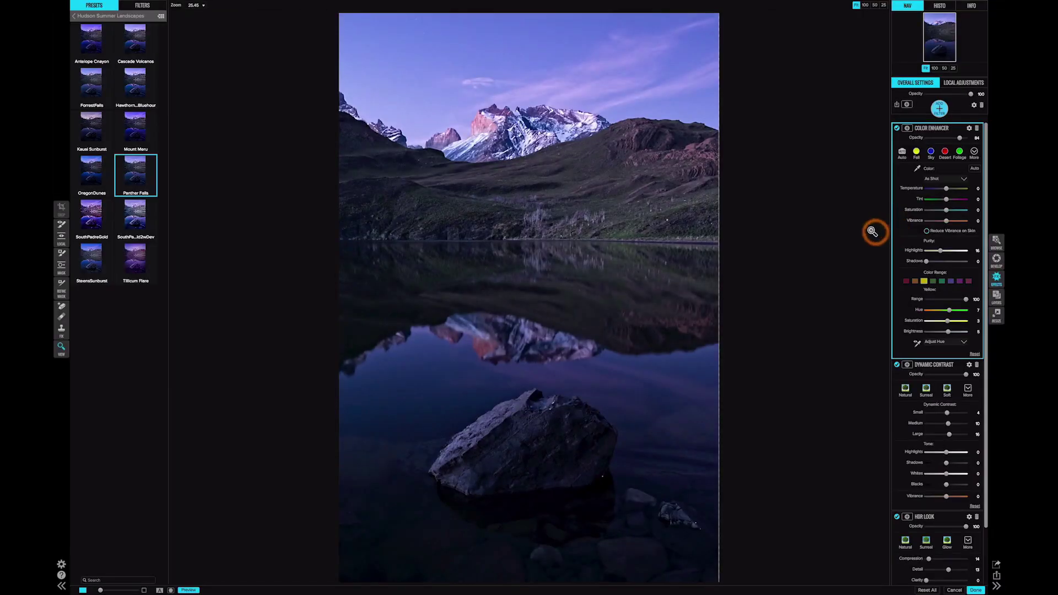
- Raise the Green colour range's saturation to 40 in Color Enhancer
scroll(945, 419, down, 2)
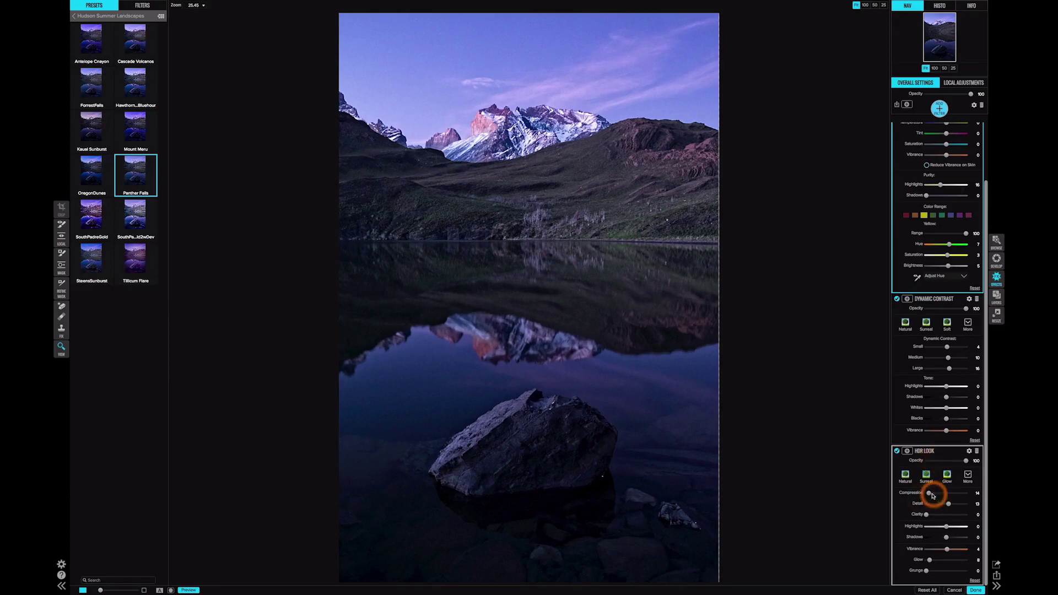
mouse_move(933, 454)
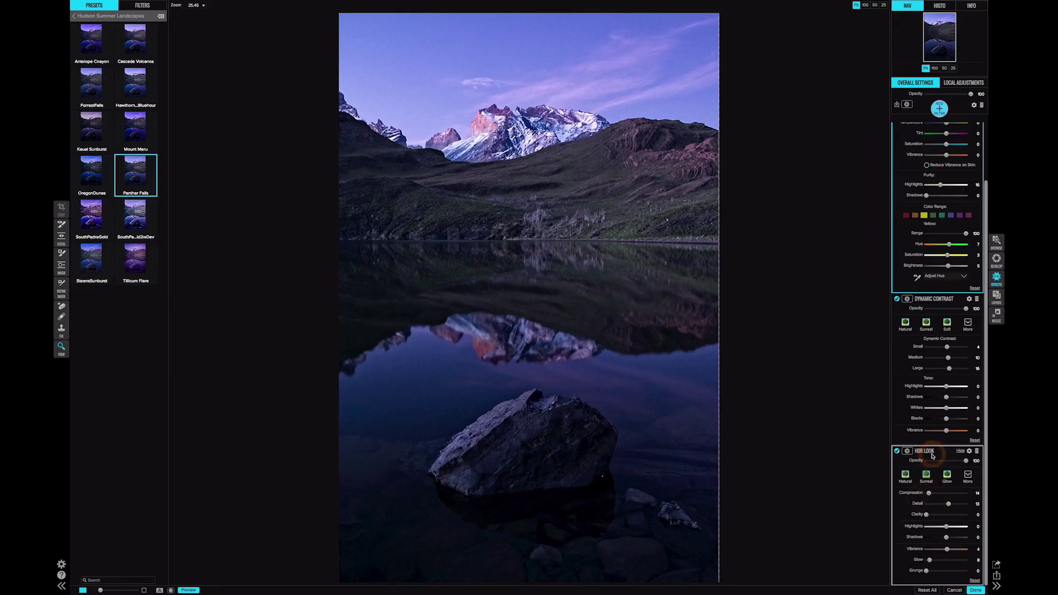
scroll(933, 453, up, 1)
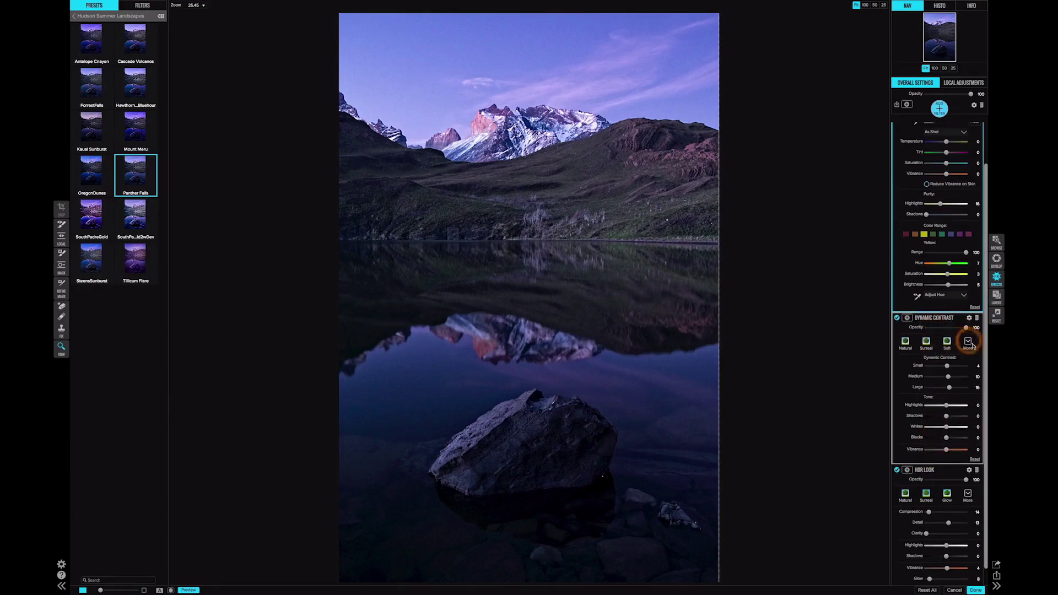
scroll(945, 374, up, 2)
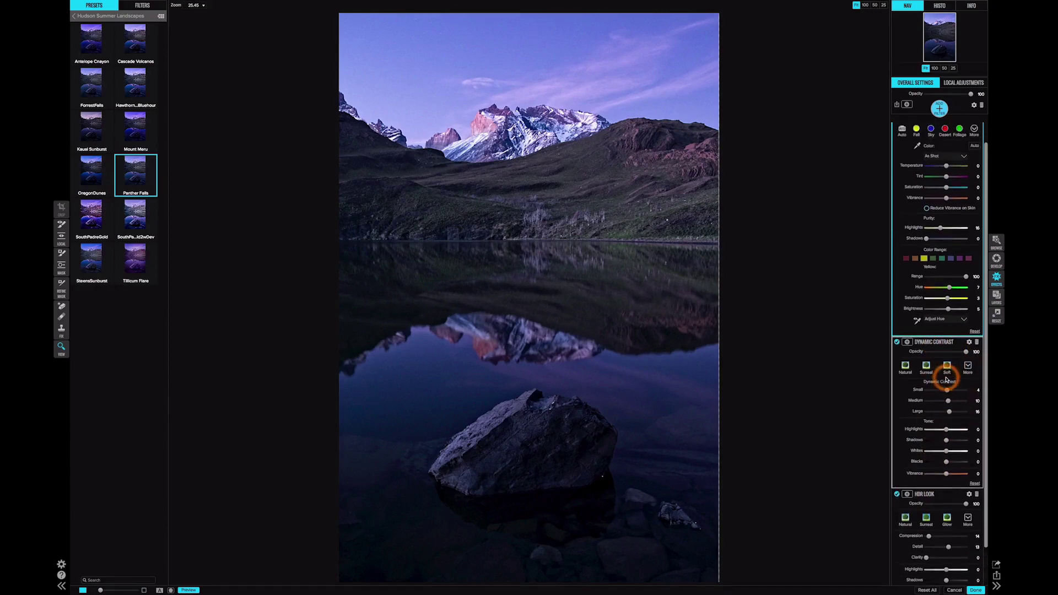
click(934, 274)
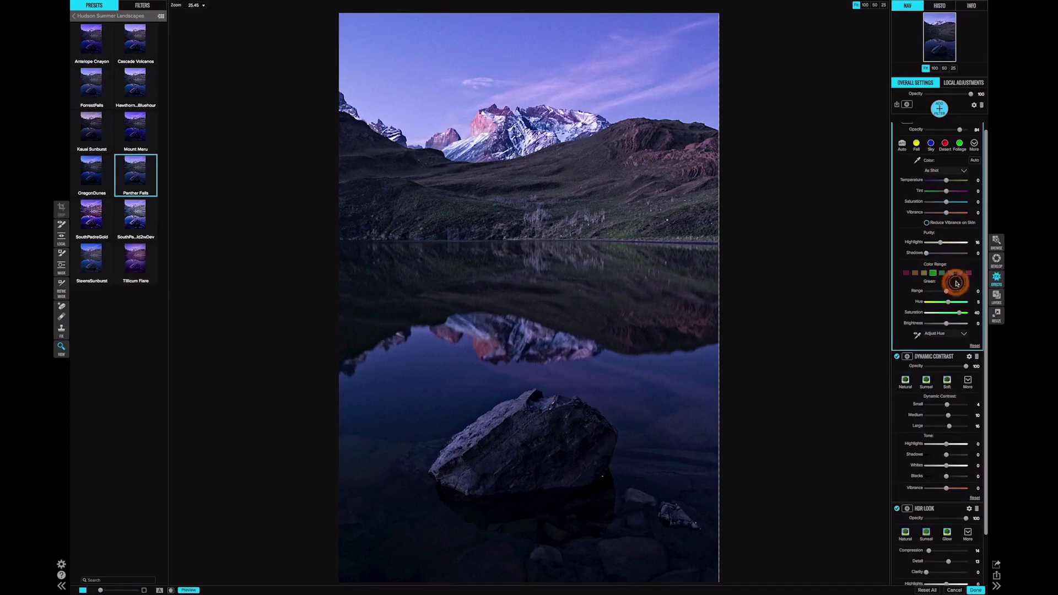
drag(947, 313, 960, 313)
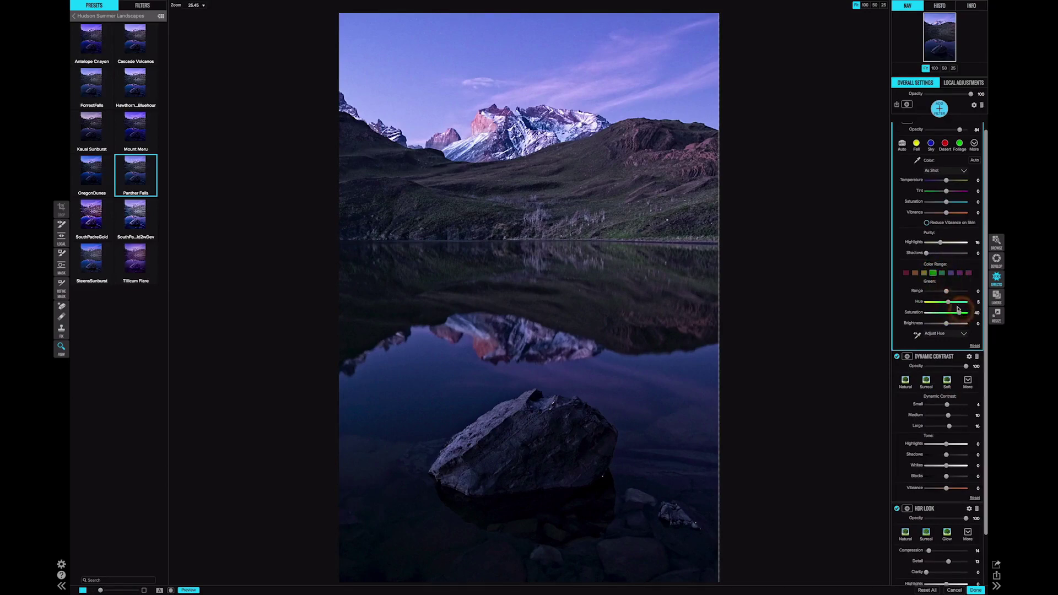
click(948, 302)
- Slightly brighten the Aqua range and lower Blue brightness to about -26
scroll(938, 206, up, 1)
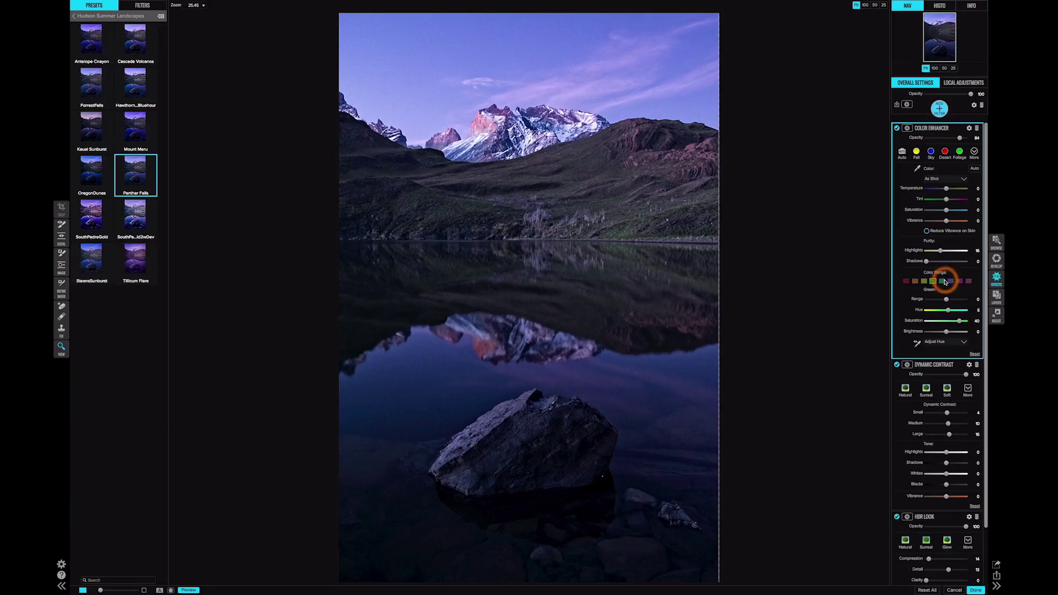
click(952, 282)
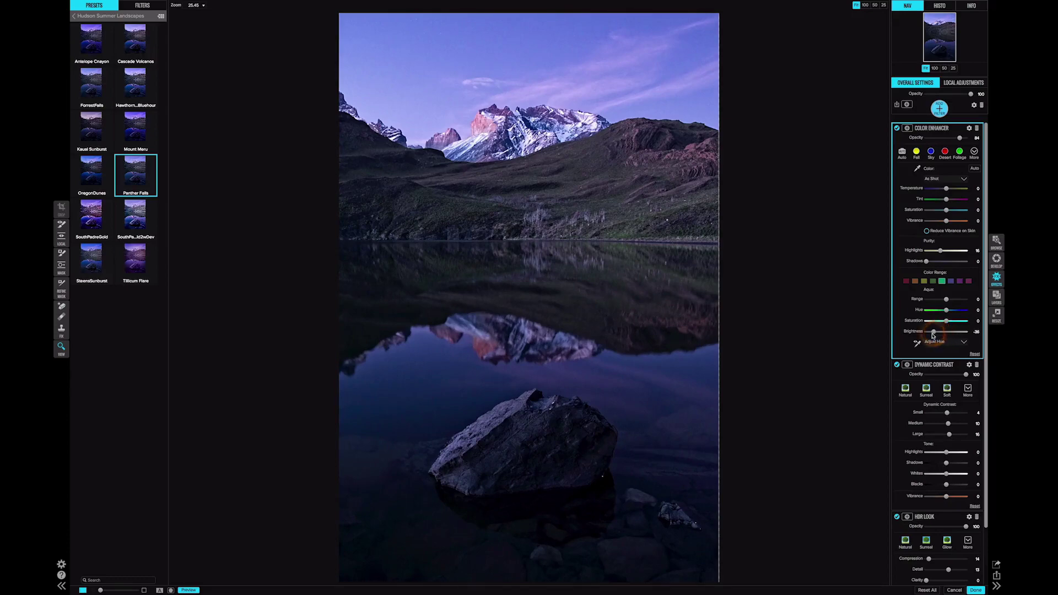
mouse_move(937, 335)
mouse_down()
mouse_move(907, 333)
mouse_move(944, 337)
mouse_up()
click(955, 329)
drag(945, 333, 932, 332)
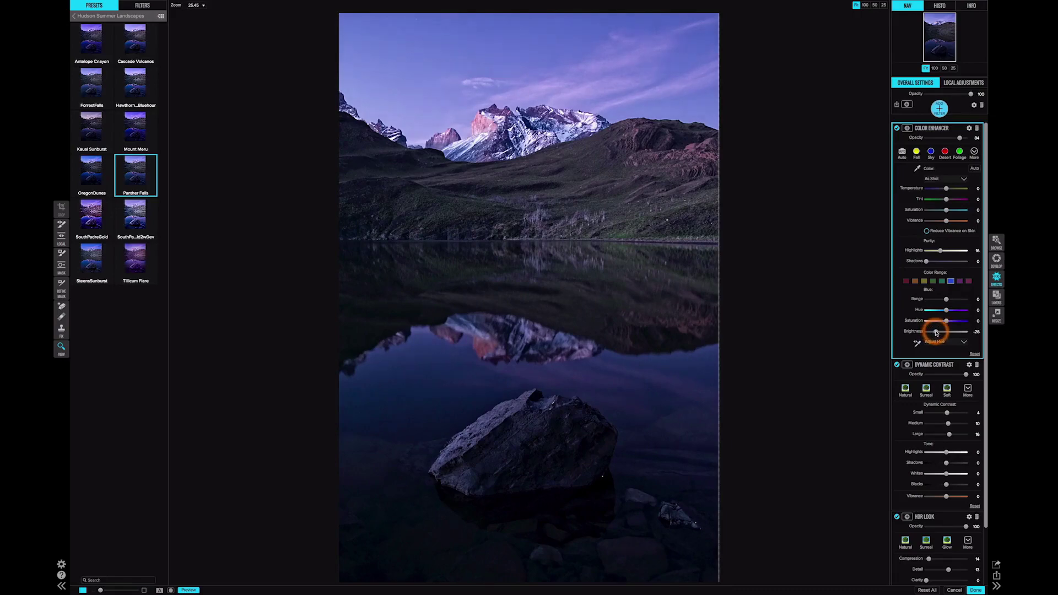
- Add a Big Softy Vignette filter, reshape its oval and narrow it to Size 24
click(940, 110)
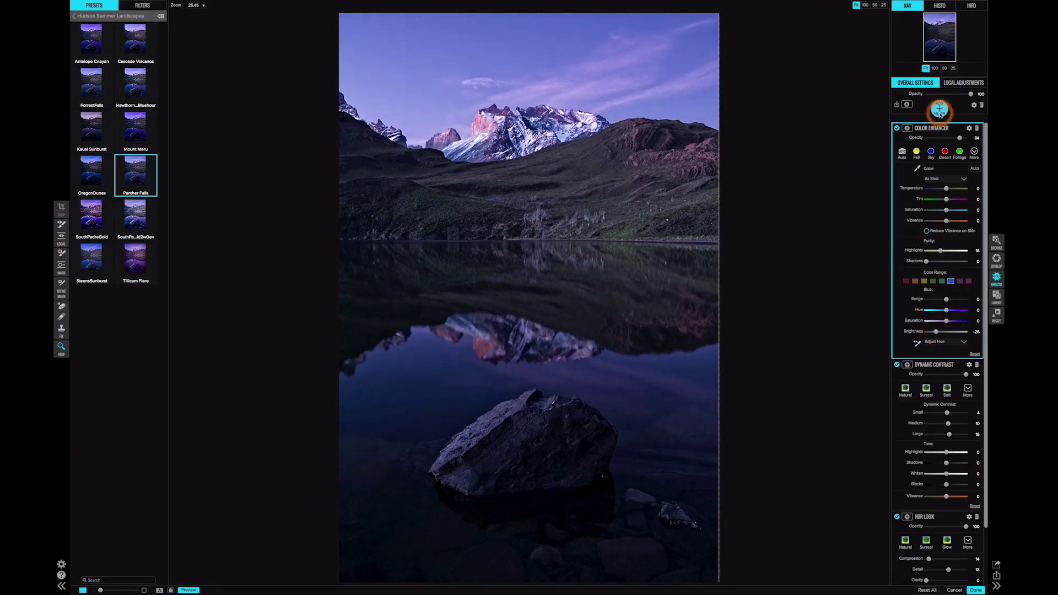
click(960, 202)
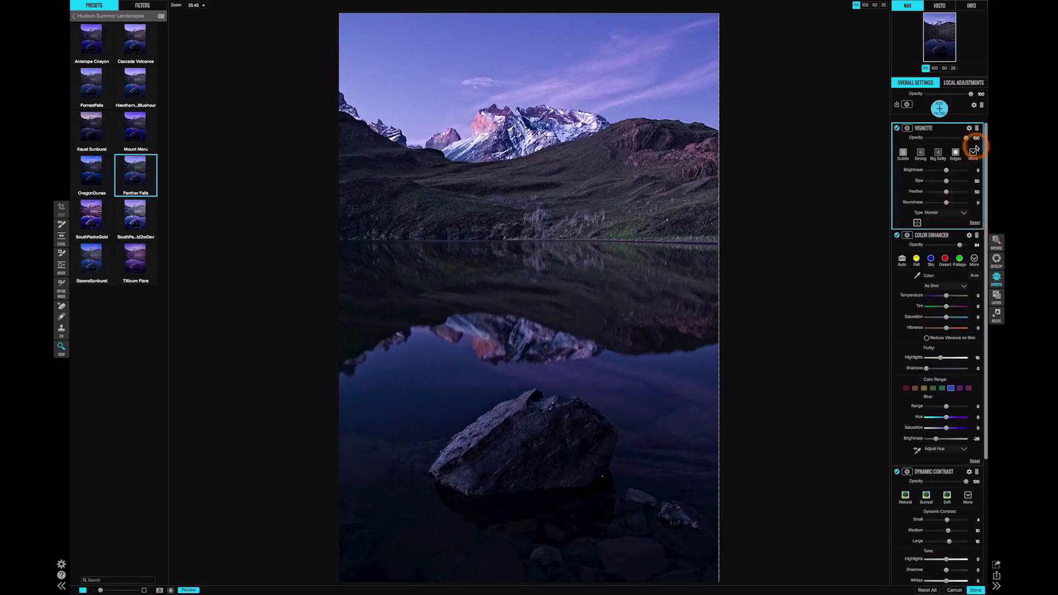
click(940, 153)
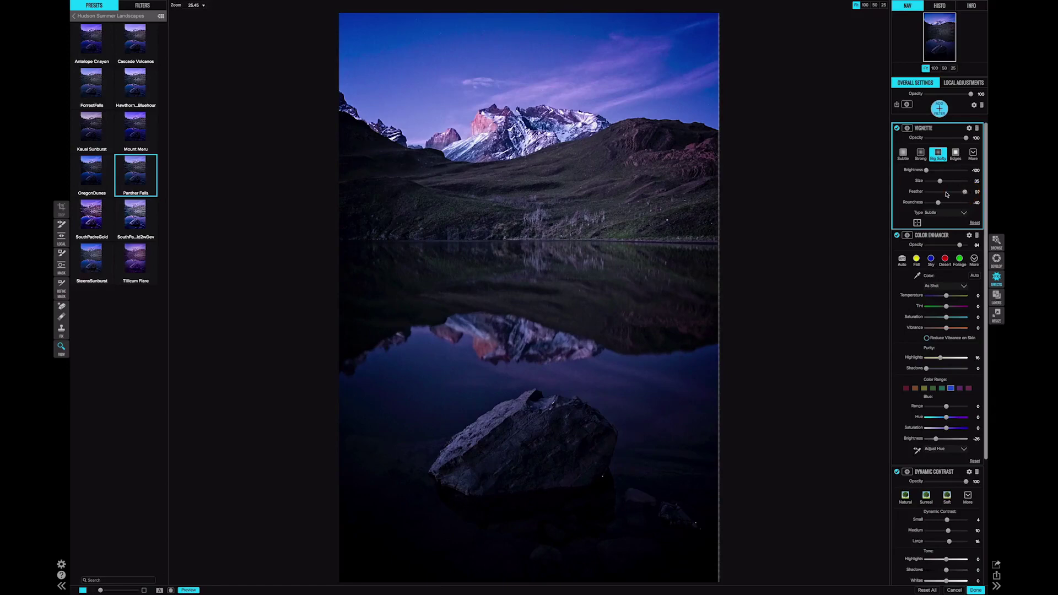
drag(966, 193, 921, 193)
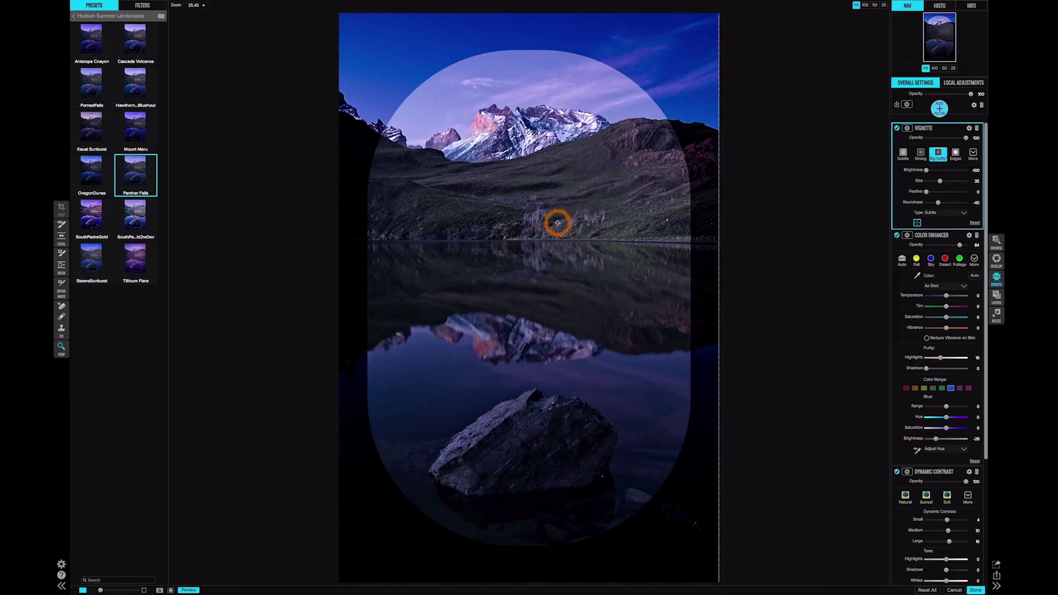
drag(539, 236, 686, 248)
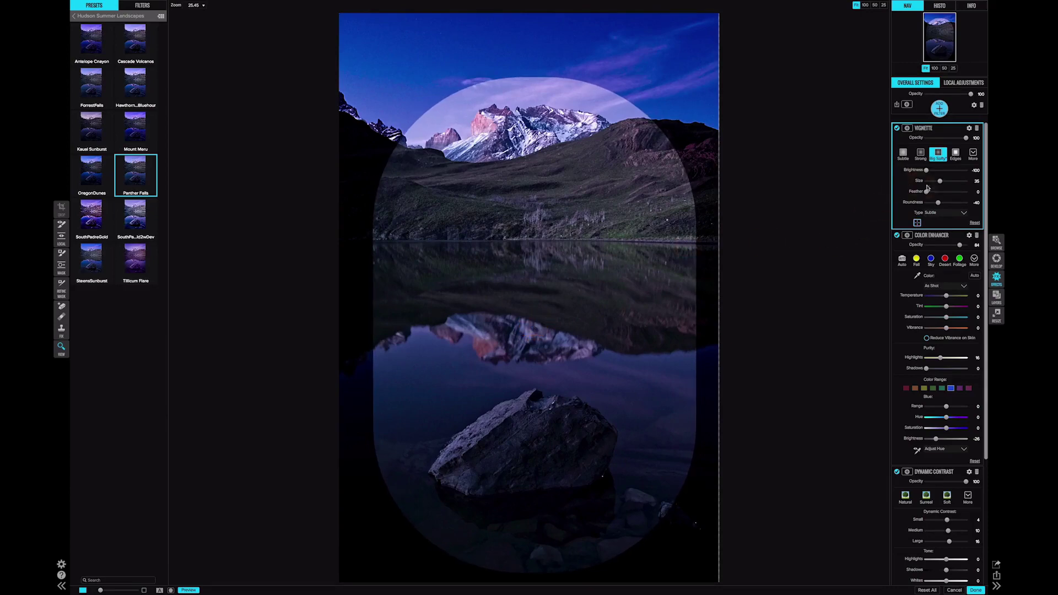
drag(944, 182, 936, 181)
drag(564, 340, 796, 269)
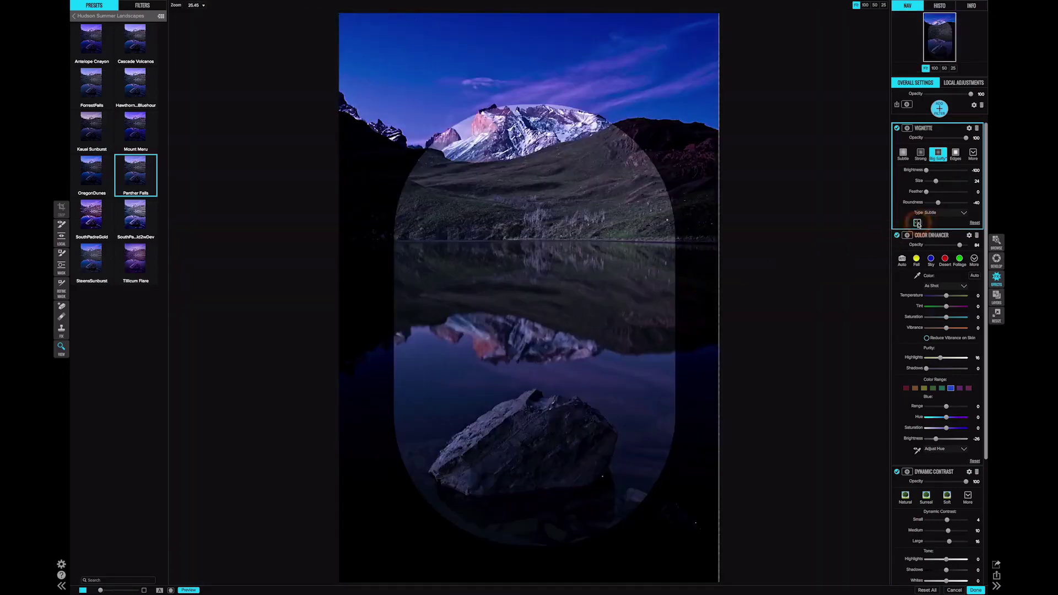
- Nudge the vignette centre, set Feather 100, ease Brightness to about -18, then hide it to compare
click(517, 304)
drag(517, 304, 520, 306)
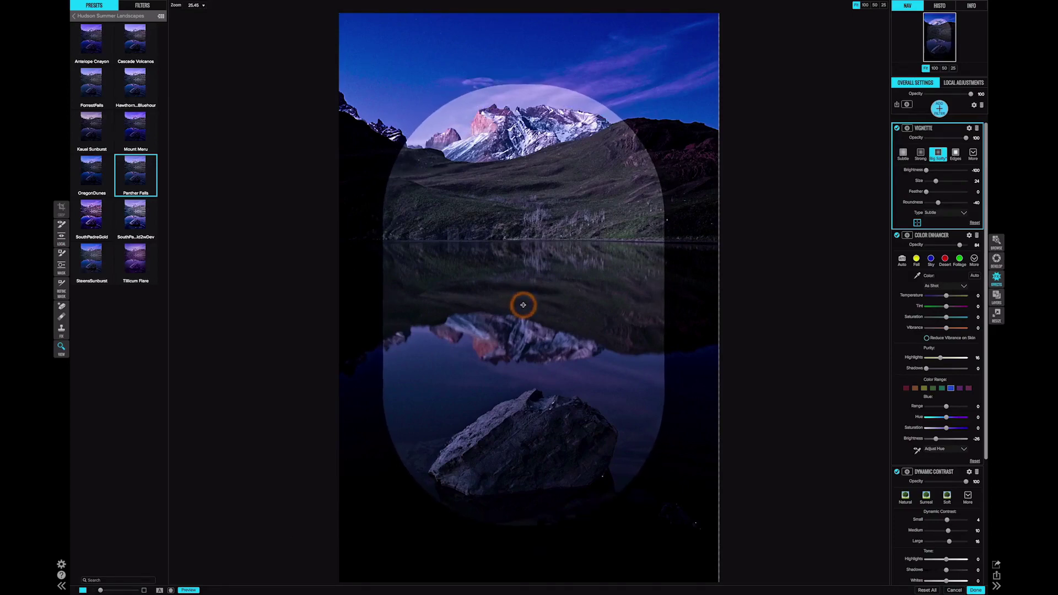
click(521, 304)
drag(927, 191, 999, 200)
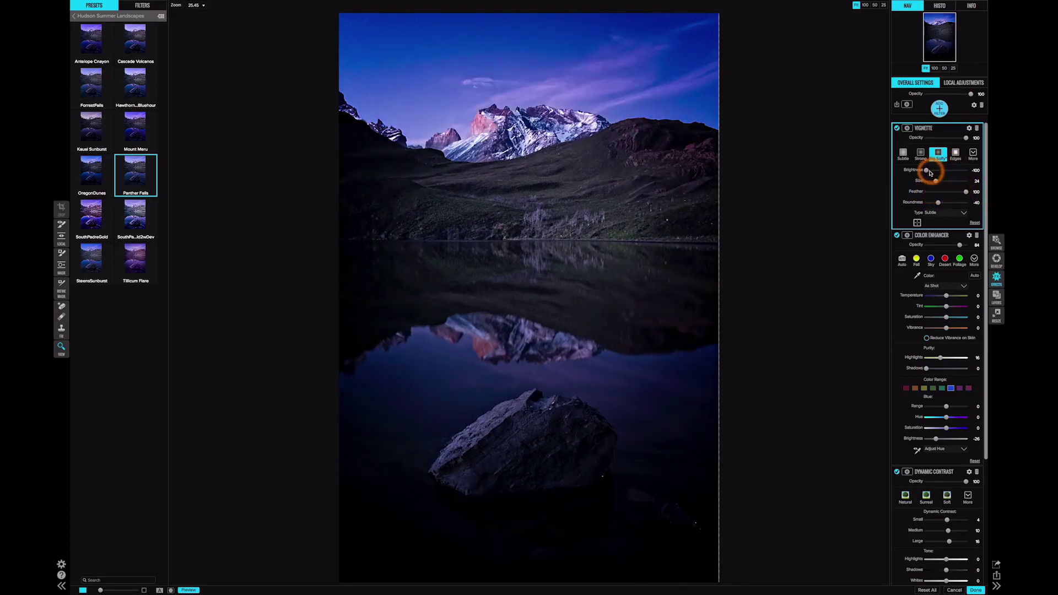
drag(928, 170, 943, 173)
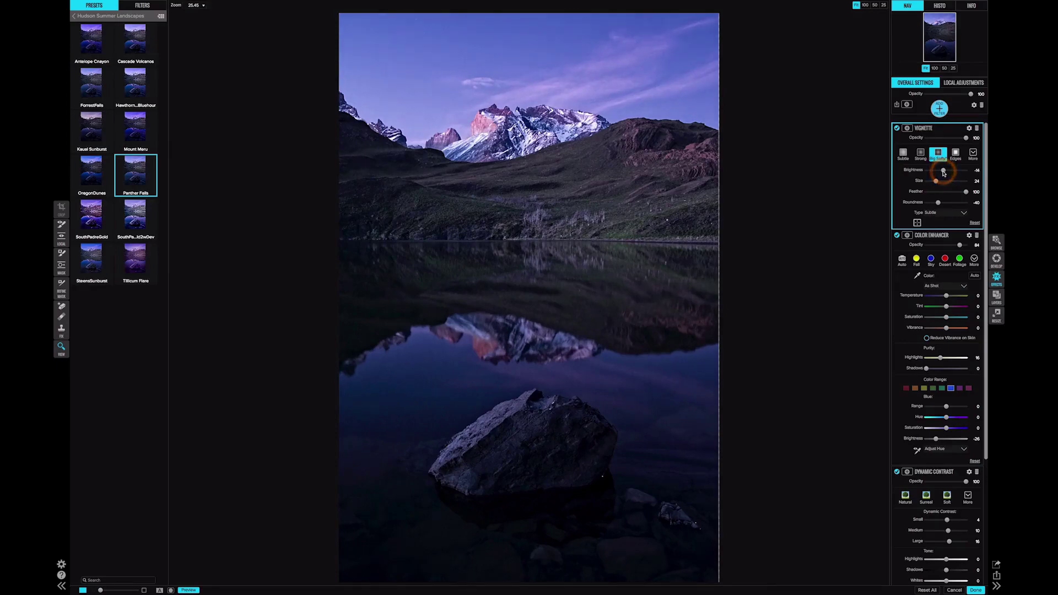
click(897, 129)
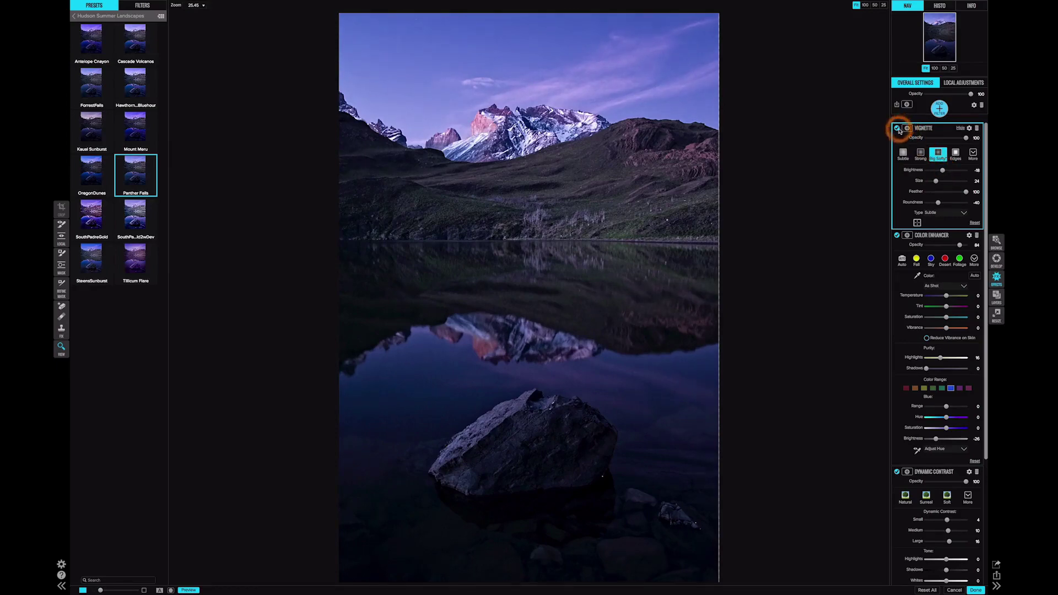
- Turn the Vignette back on, compare against the original, and render the effects with Done
click(897, 129)
click(190, 591)
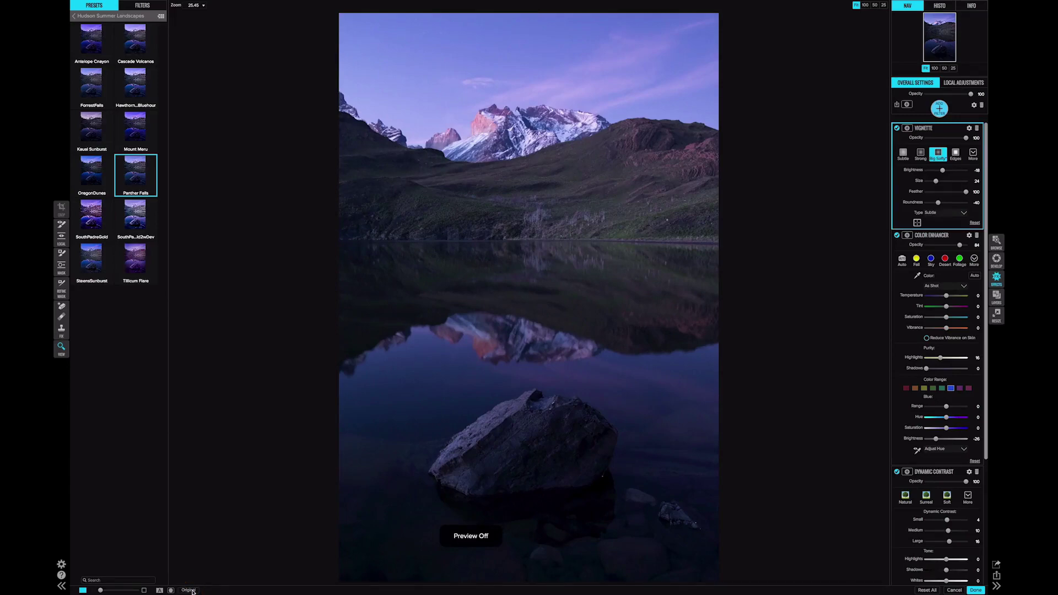
click(189, 590)
click(906, 495)
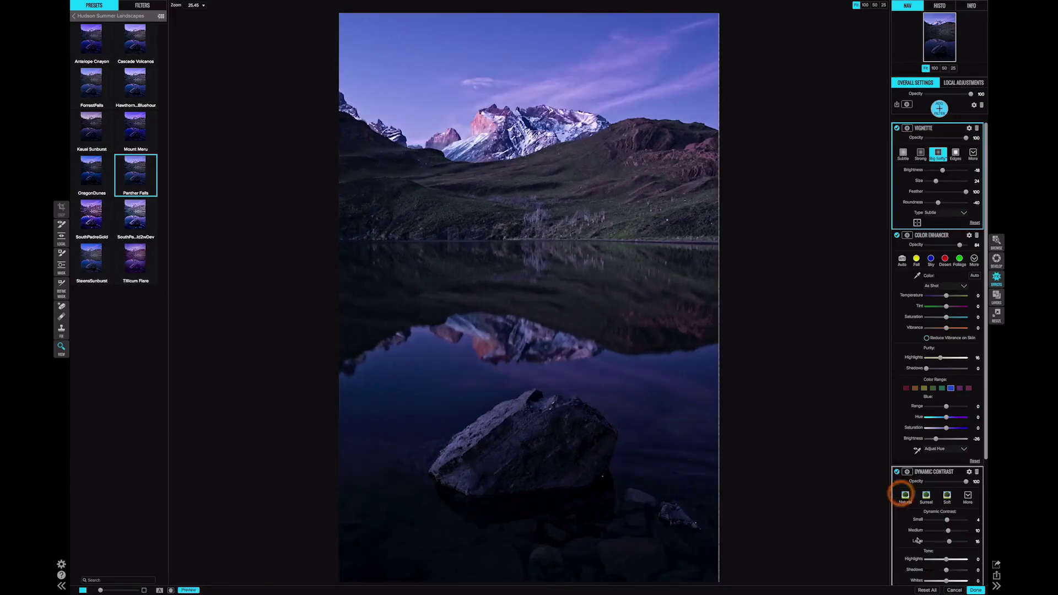
click(977, 591)
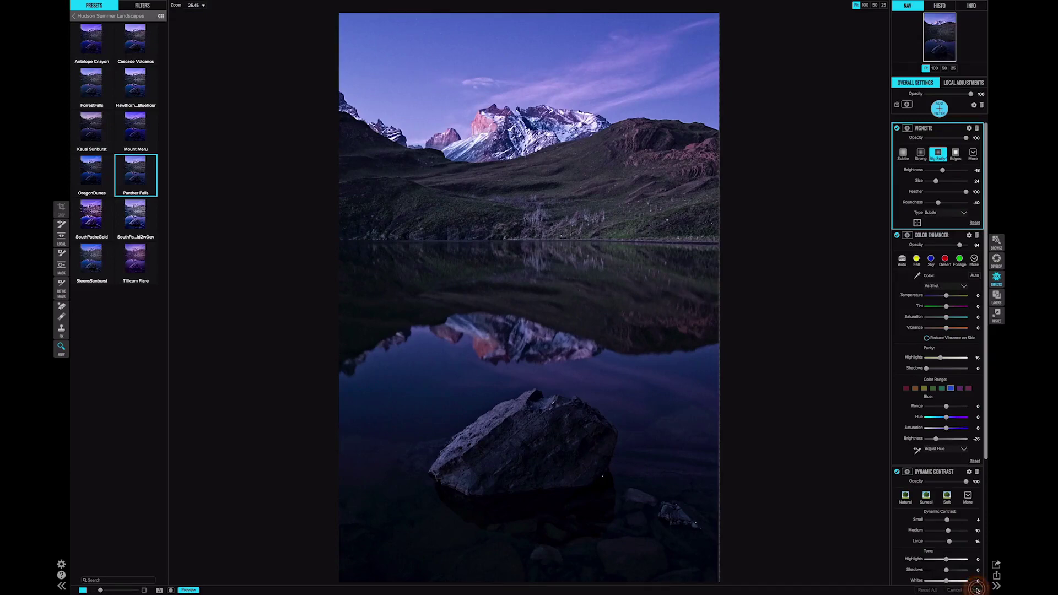
click(869, 432)
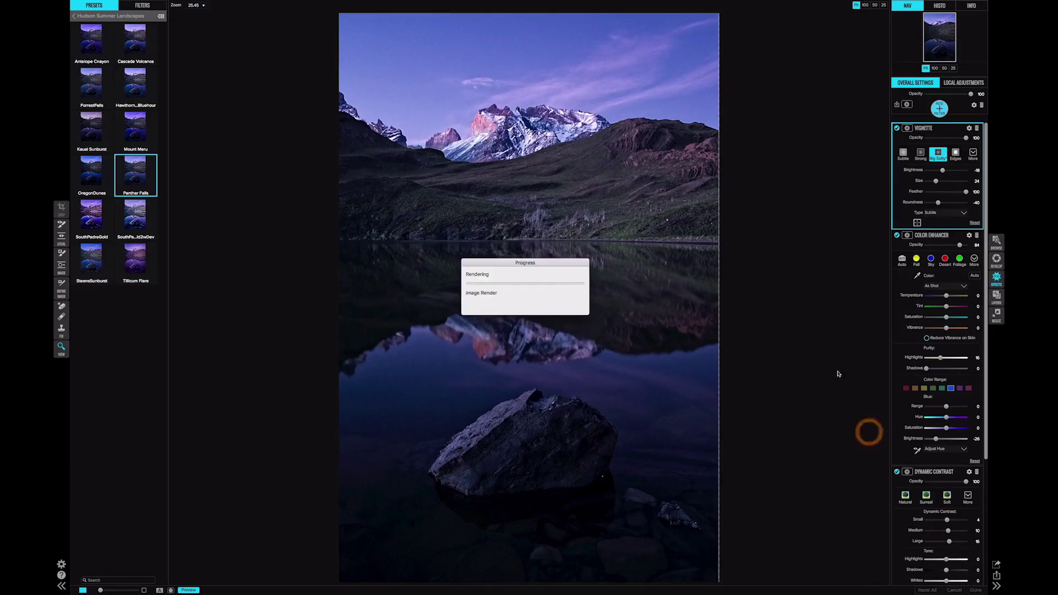
click(827, 341)
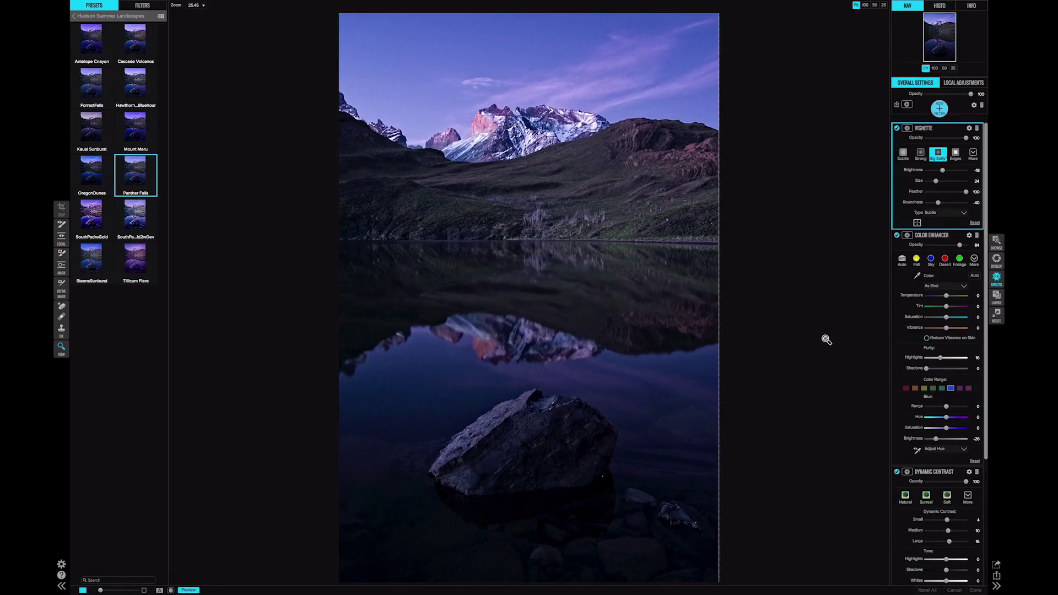
- Save and close the layered file, then open the finished lake photo from the filmstrip
click(995, 242)
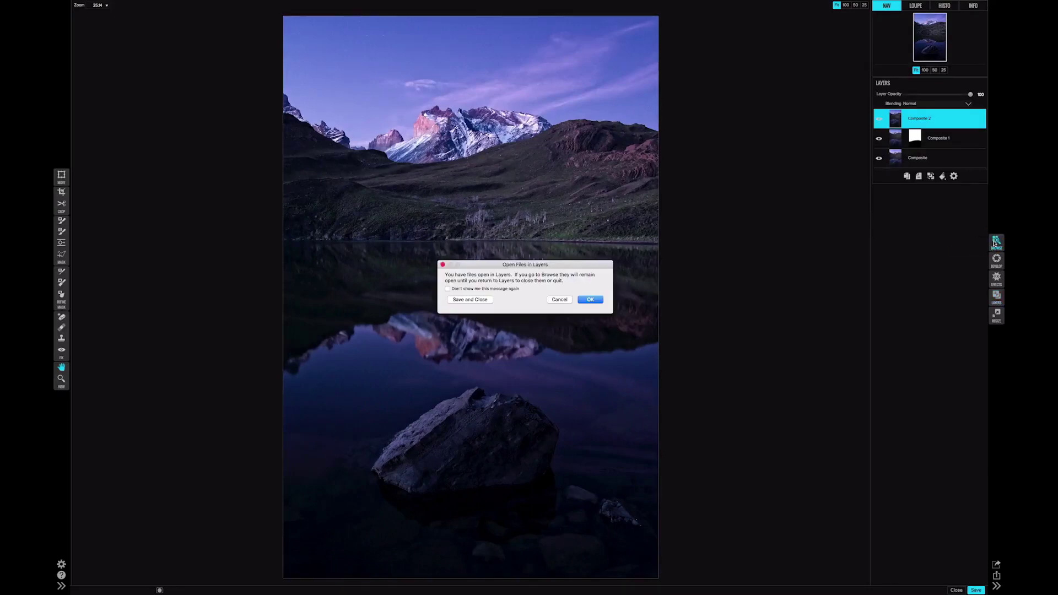
click(476, 300)
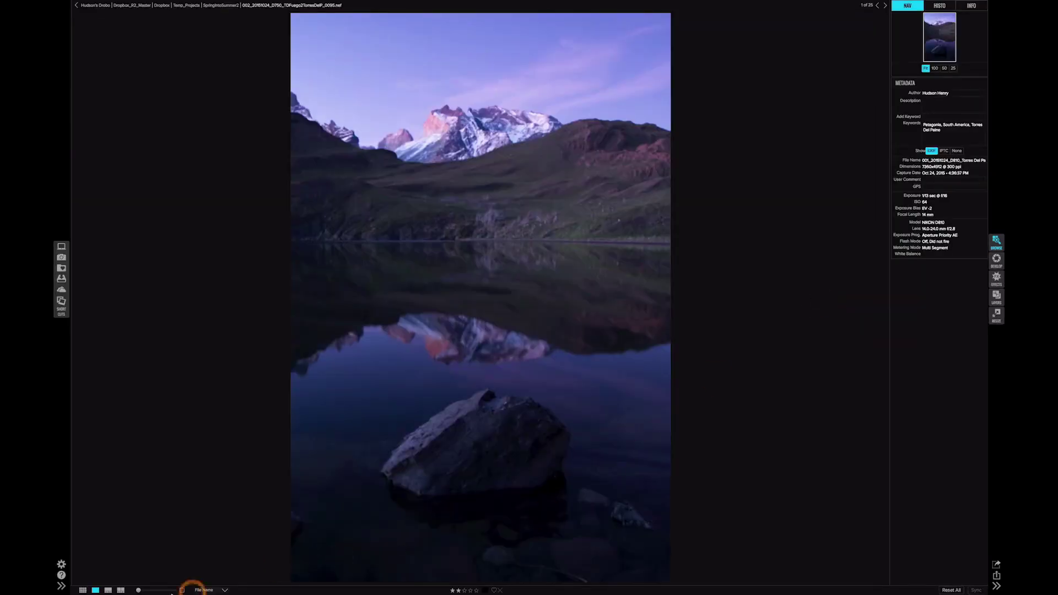
click(121, 590)
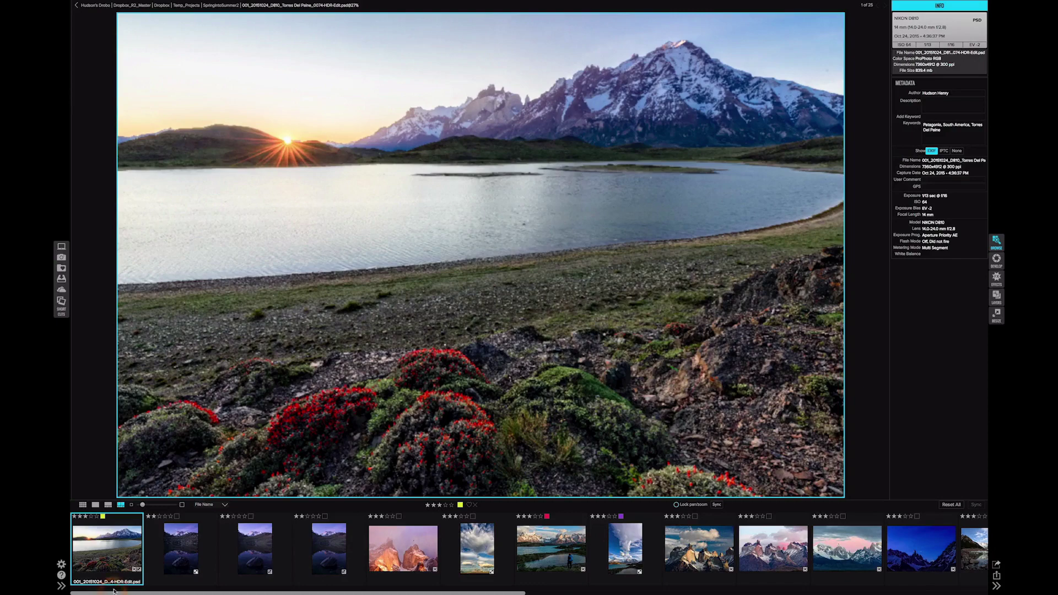
click(181, 549)
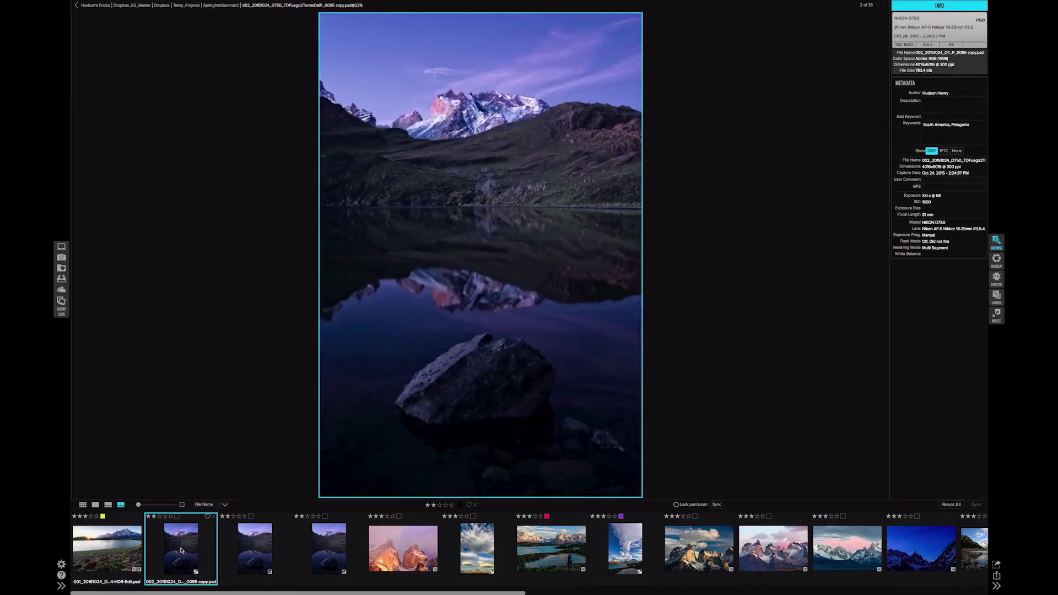